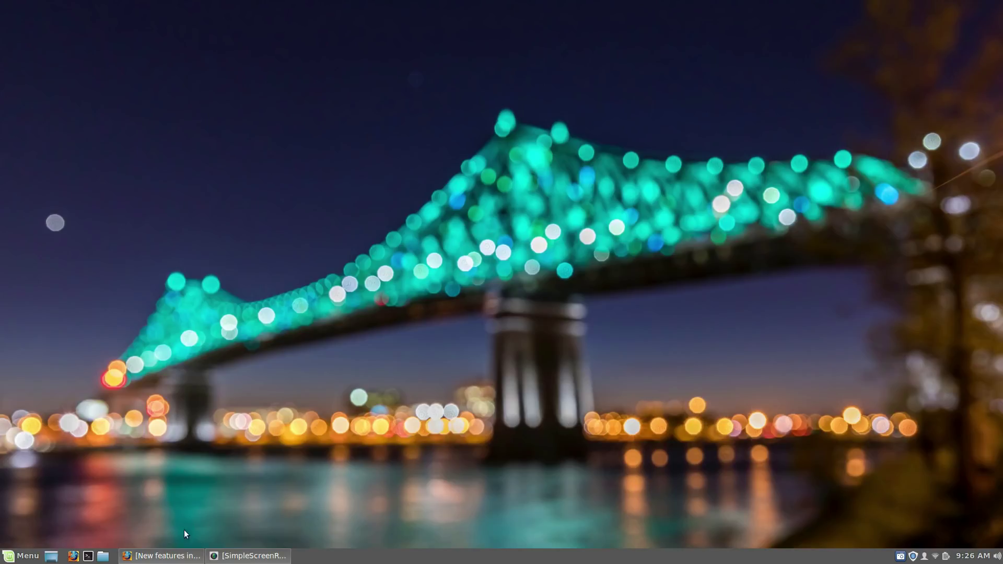
Step: Restore the Linux Mint 19 new-features page in Firefox and scroll down to the Cinnamon 3.8 section
left_click(168, 556)
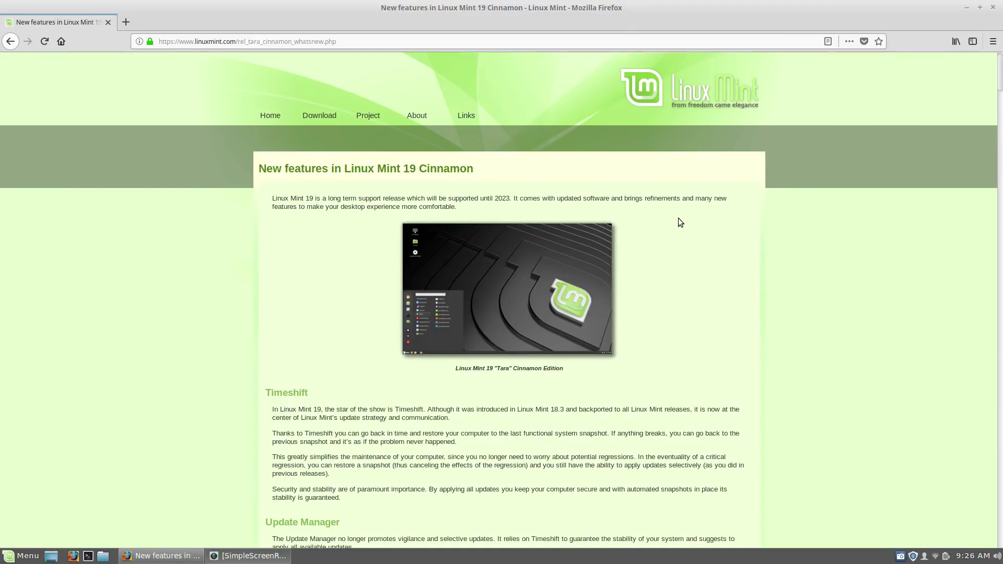
scroll(678, 218, "down", 4)
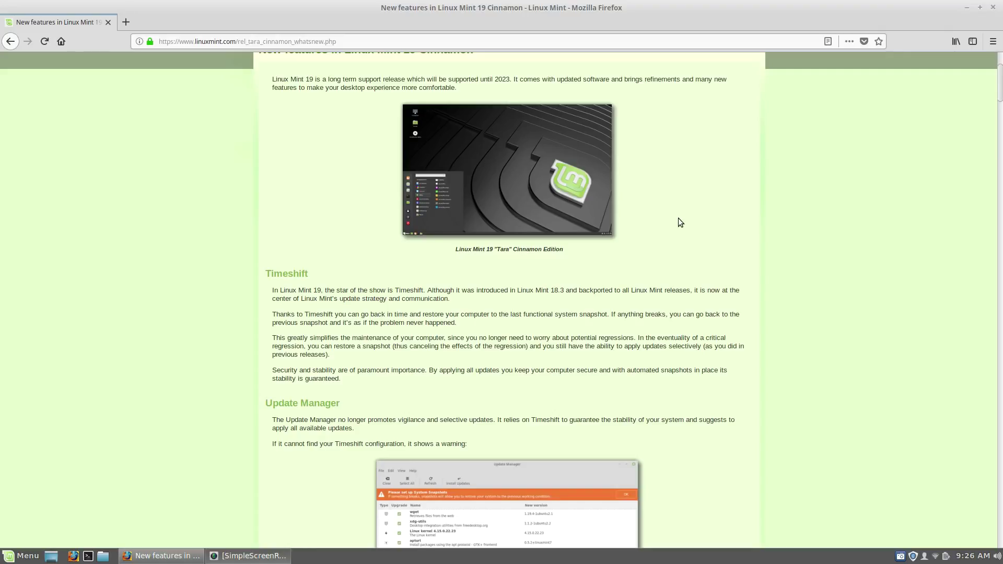
scroll(644, 251, "down", 5)
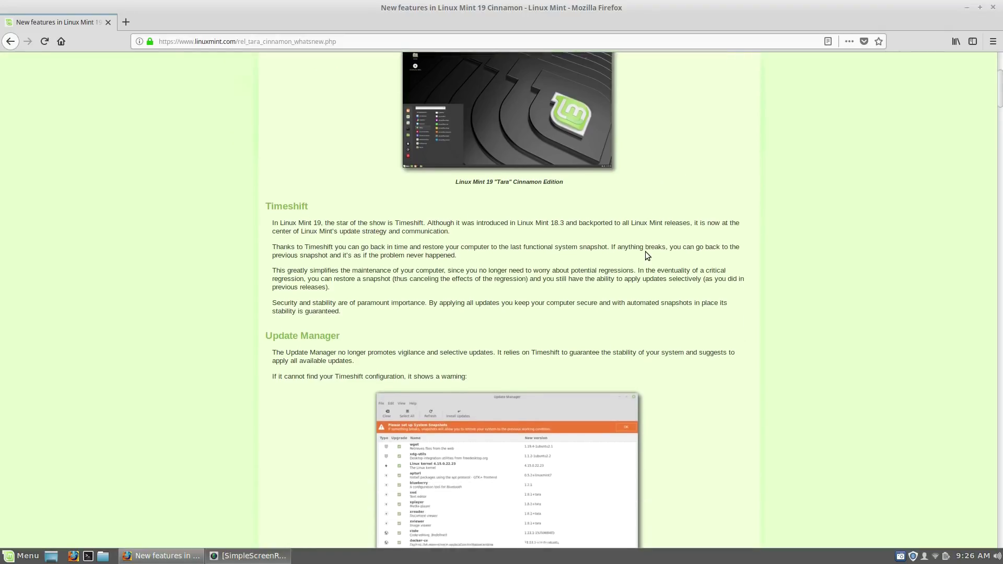
scroll(672, 258, "down", 5)
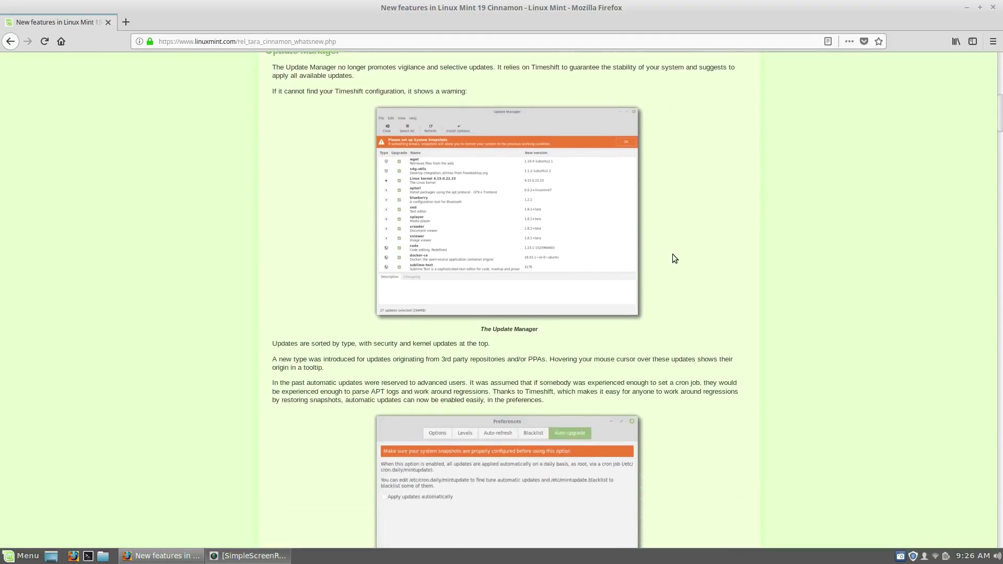
scroll(672, 258, "up", 3)
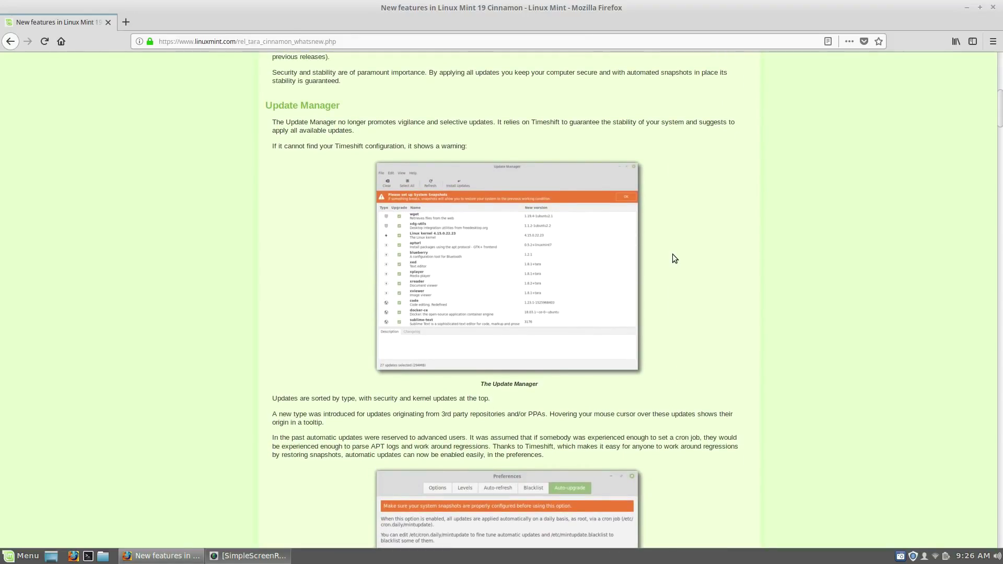
scroll(673, 256, "down", 11)
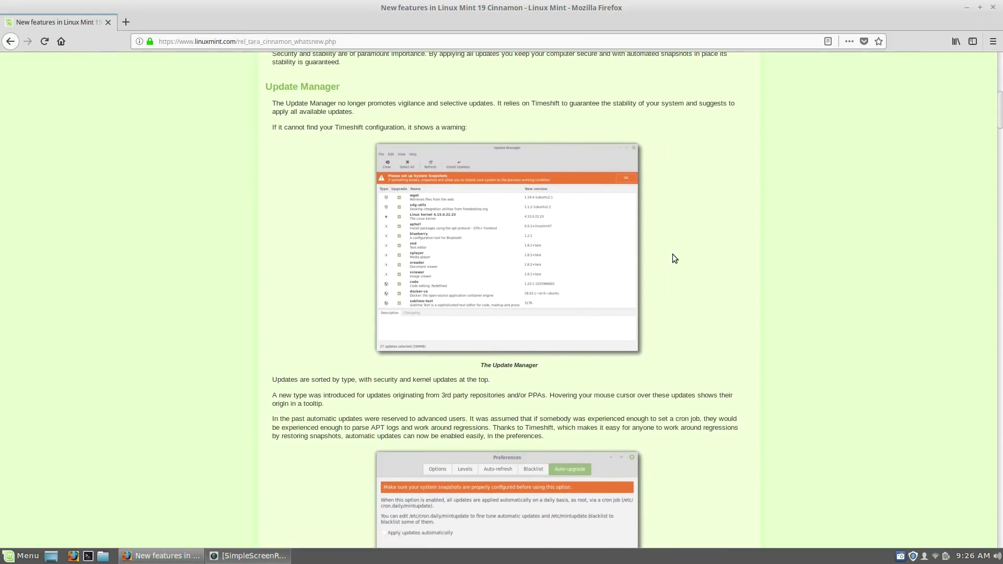
scroll(674, 258, "down", 2)
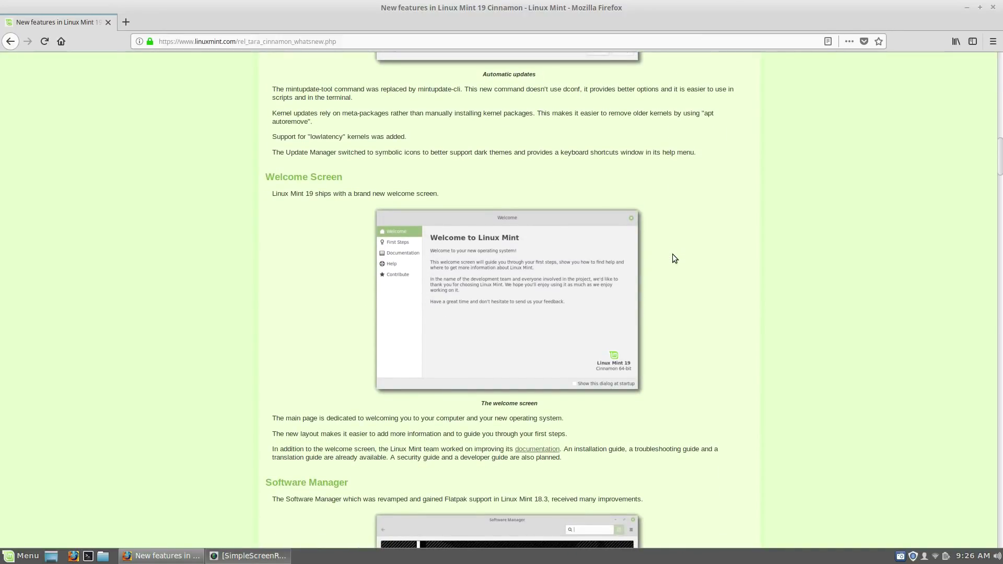
scroll(673, 258, "down", 6)
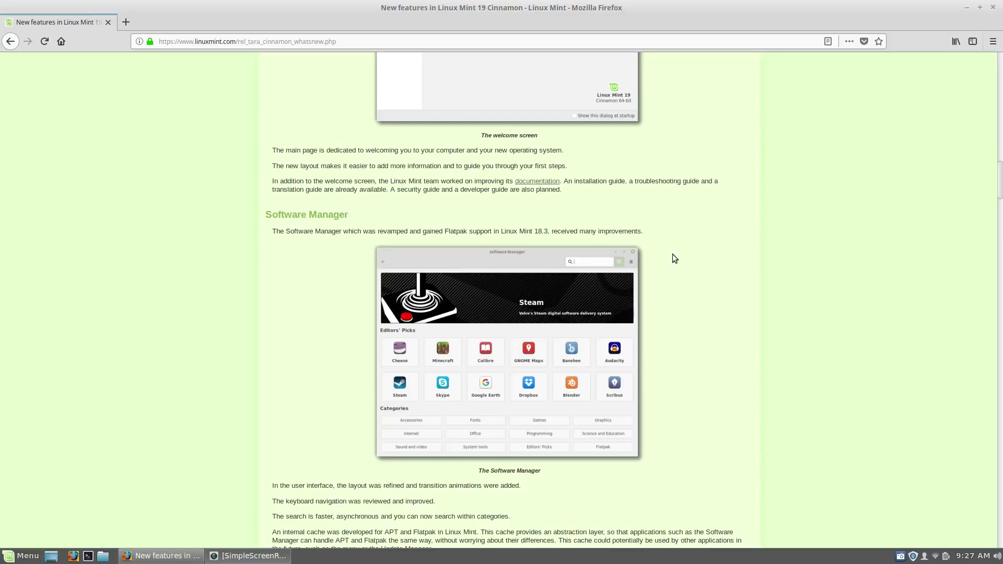
scroll(673, 256, "down", 3)
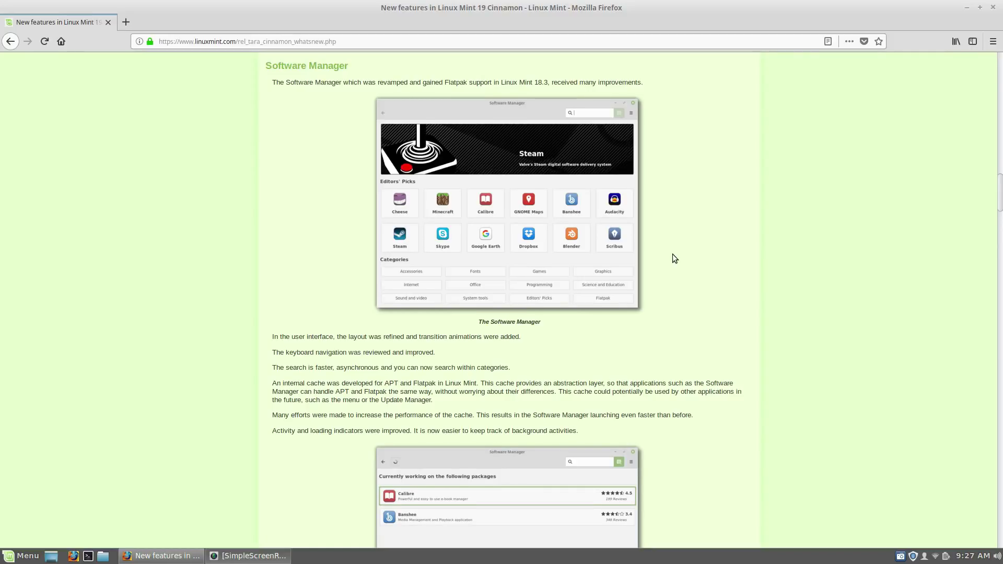
scroll(672, 254, "down", 4)
scroll(673, 258, "down", 5)
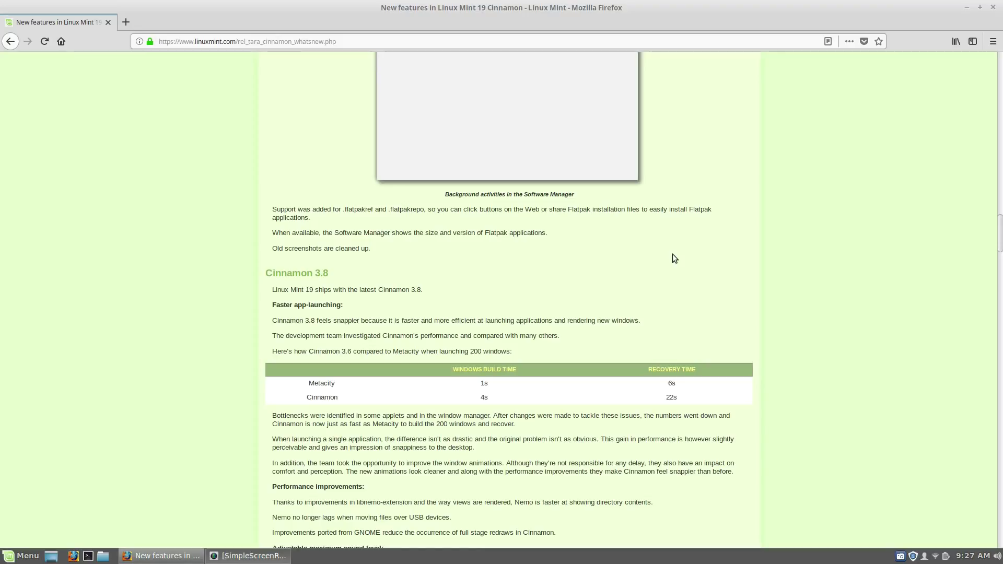
Step: Scroll past Cinnamon 3.8 and HiDPI to the XApps improvements section with the Xed screenshot
scroll(673, 255, "down", 4)
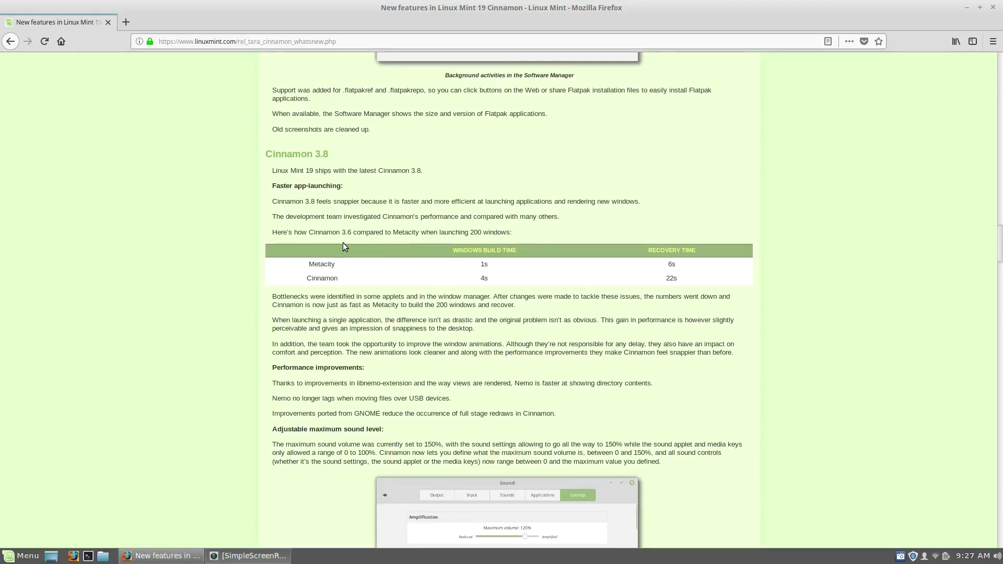
scroll(699, 249, "down", 5)
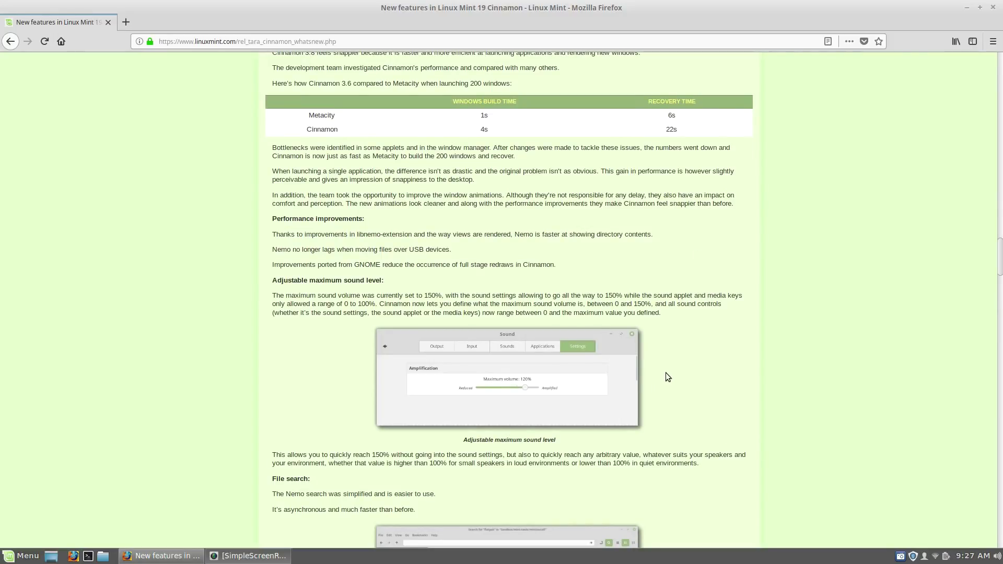
scroll(666, 372, "down", 4)
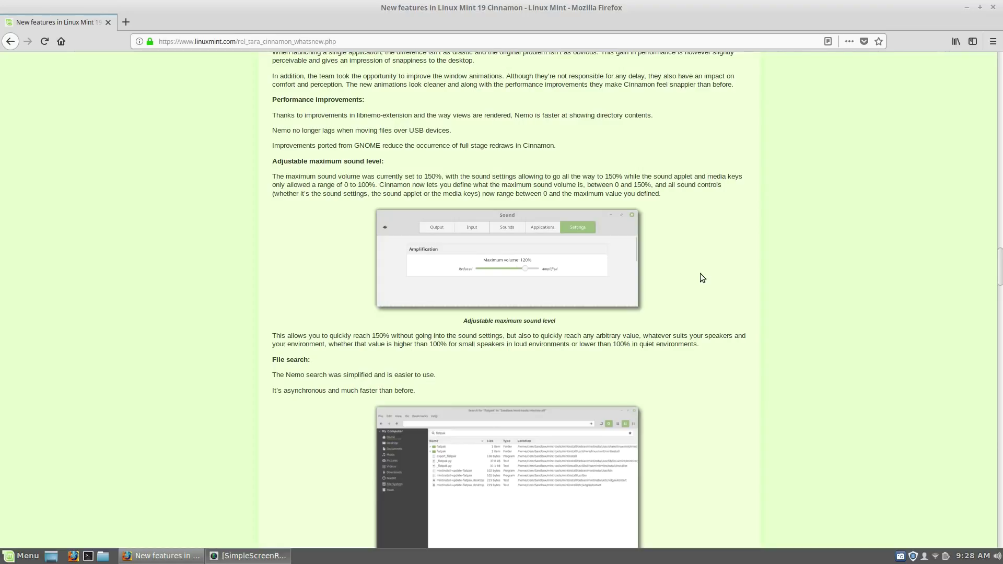
scroll(701, 274, "down", 4)
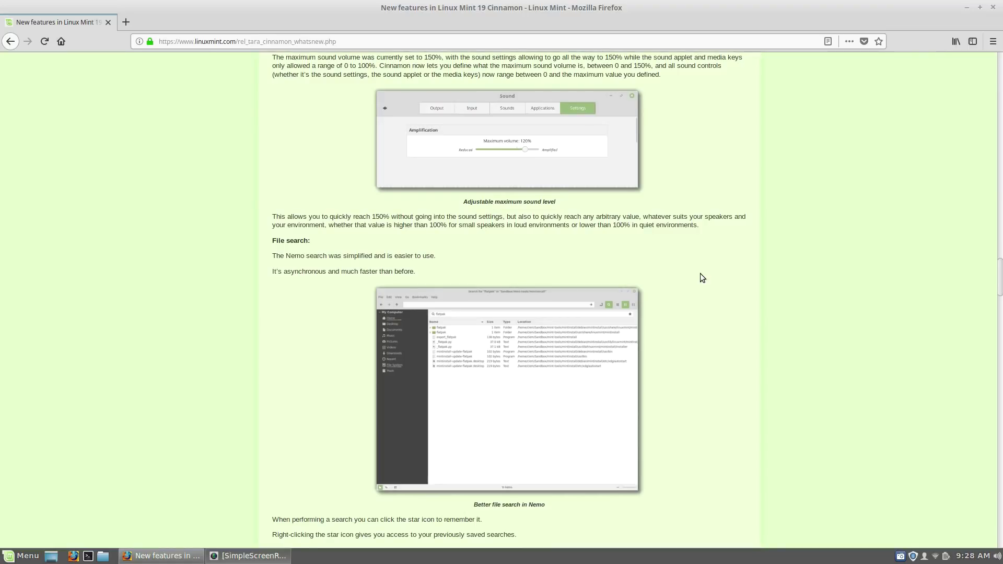
scroll(702, 278, "down", 3)
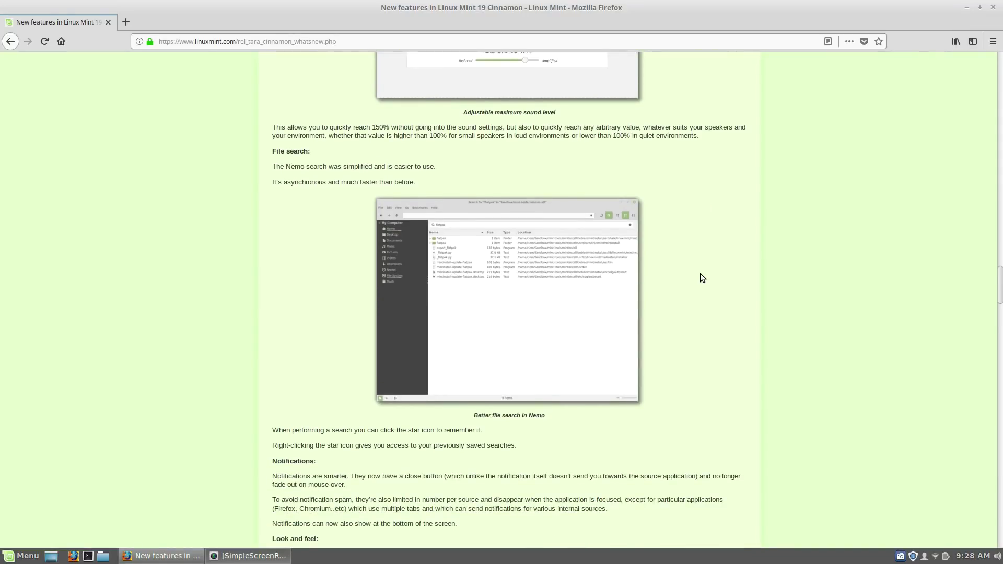
scroll(700, 274, "down", 8)
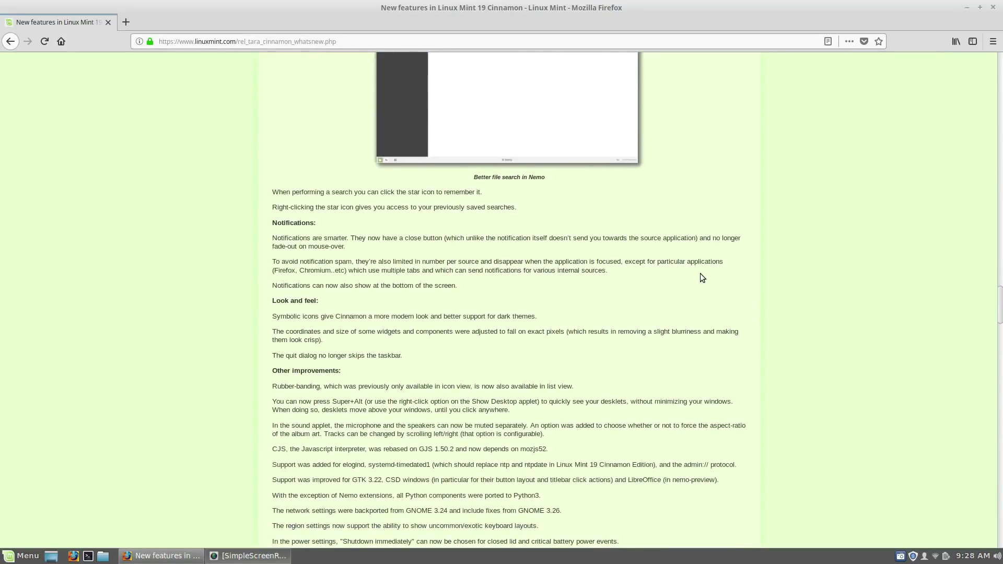
scroll(700, 273, "down", 5)
scroll(701, 274, "down", 4)
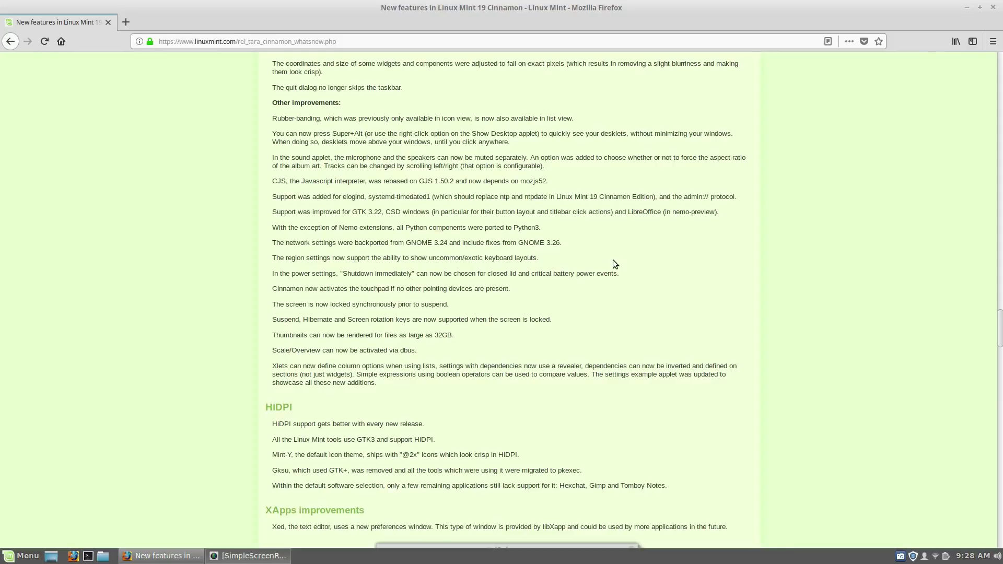
scroll(613, 260, "down", 3)
scroll(613, 259, "down", 3)
scroll(613, 259, "down", 2)
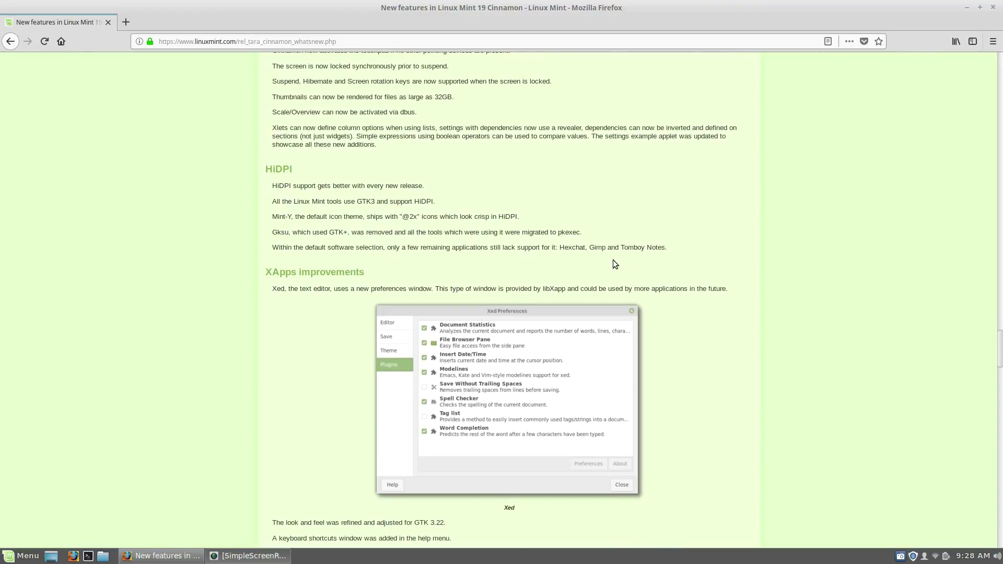
Step: Scroll to the Main components and LTS strategy sections, then open Update Manager from the panel
scroll(612, 259, "down", 16)
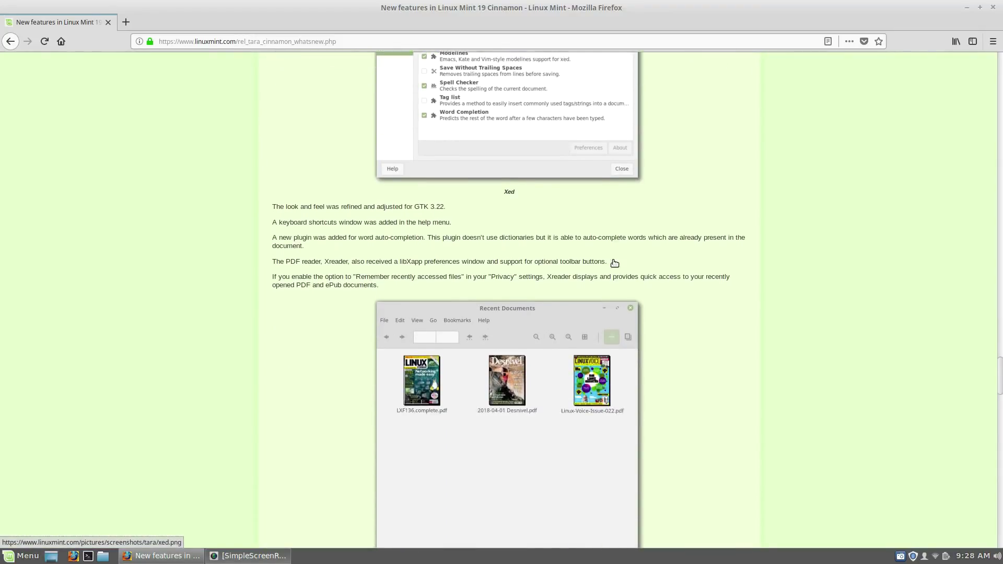
scroll(614, 263, "down", 20)
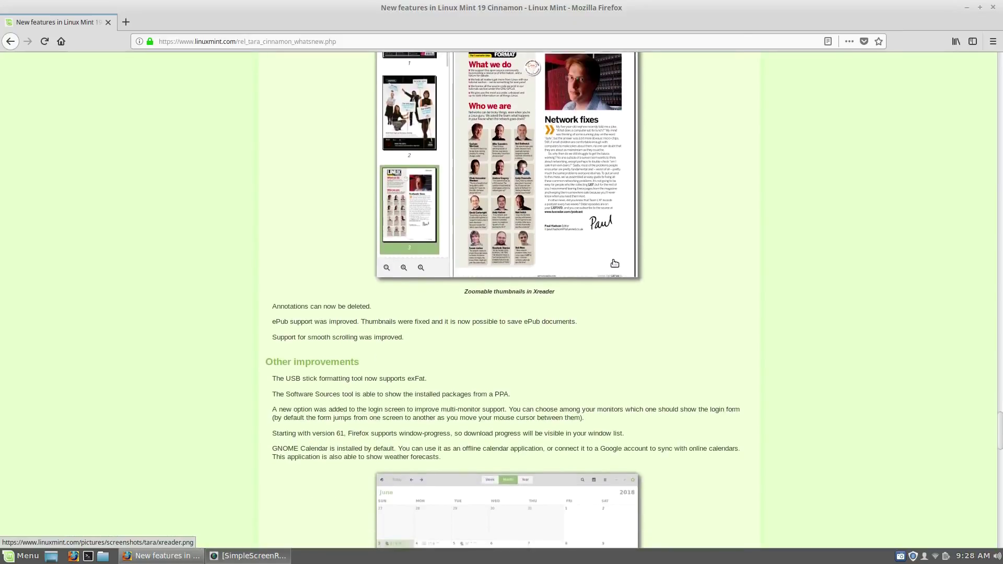
scroll(615, 262, "down", 11)
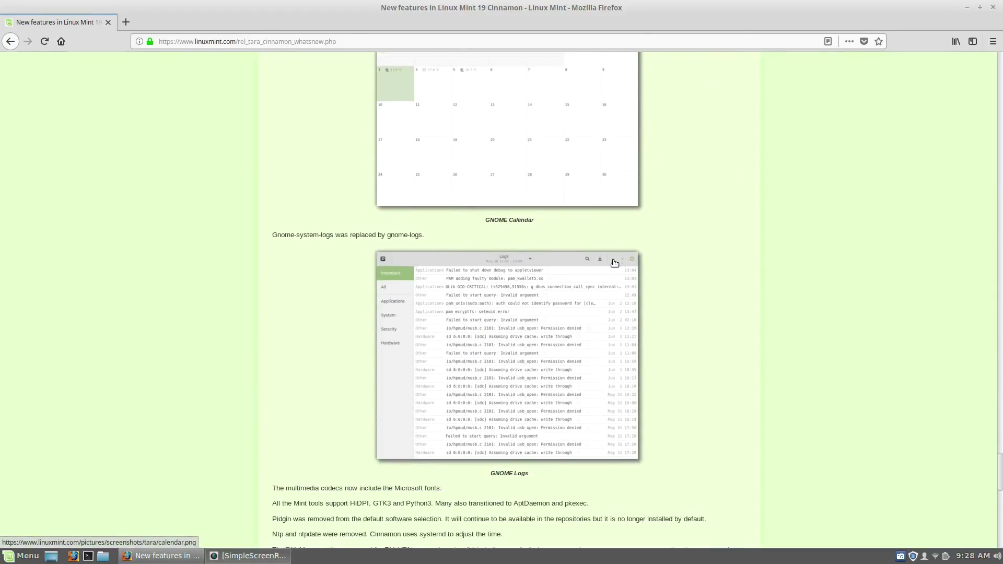
scroll(614, 262, "up", 6)
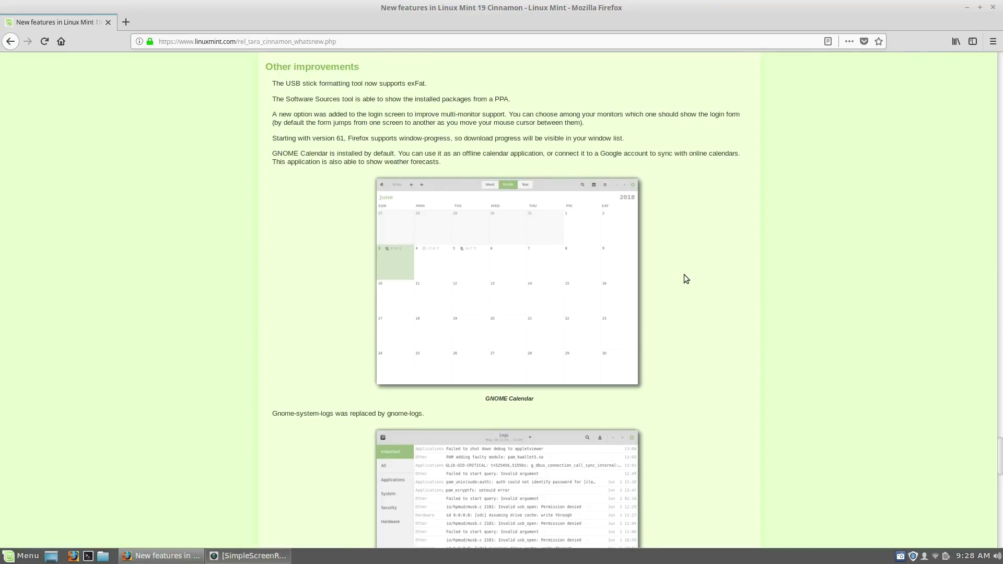
scroll(684, 278, "down", 14)
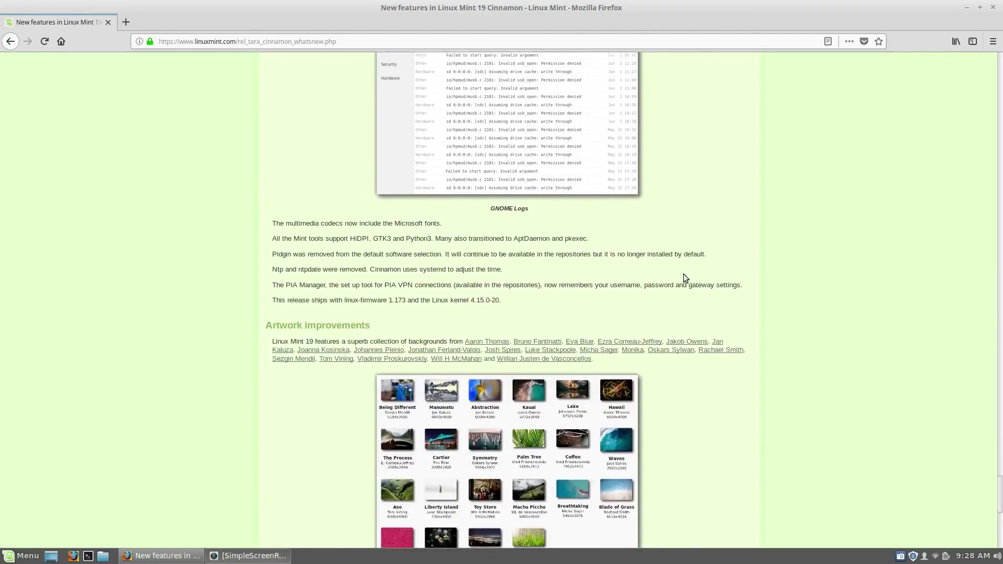
scroll(686, 277, "down", 5)
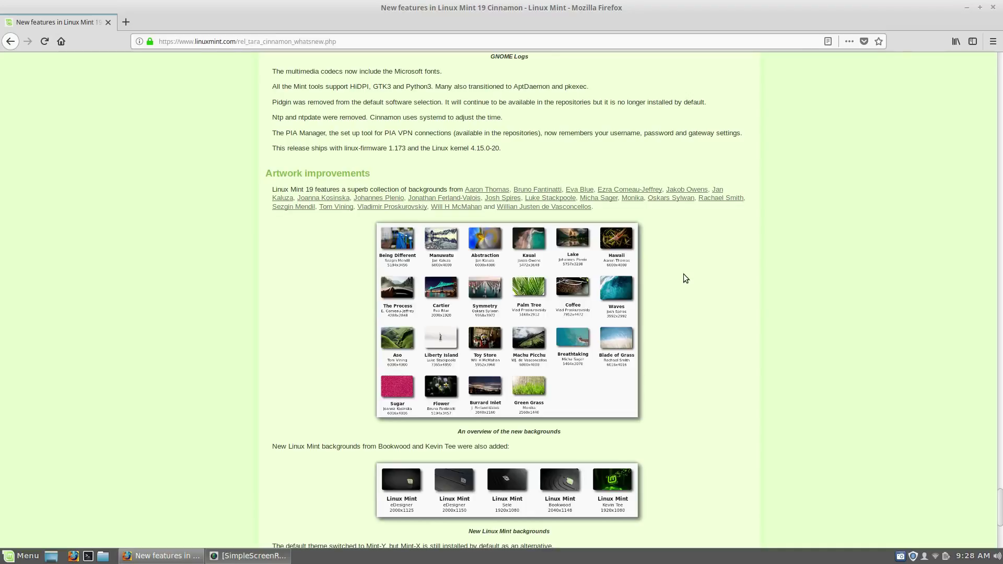
scroll(683, 274, "down", 8)
scroll(684, 273, "up", 7)
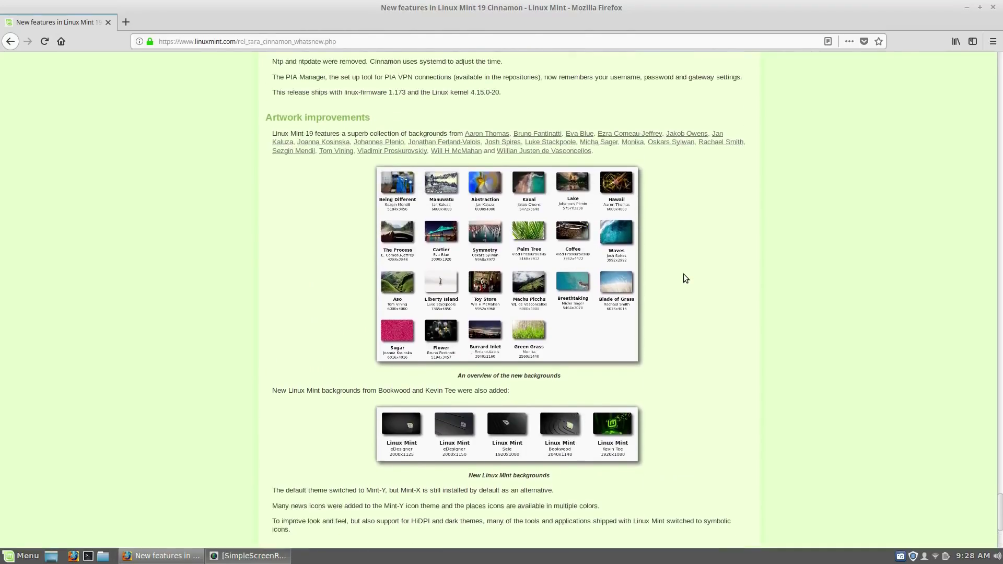
scroll(683, 273, "down", 7)
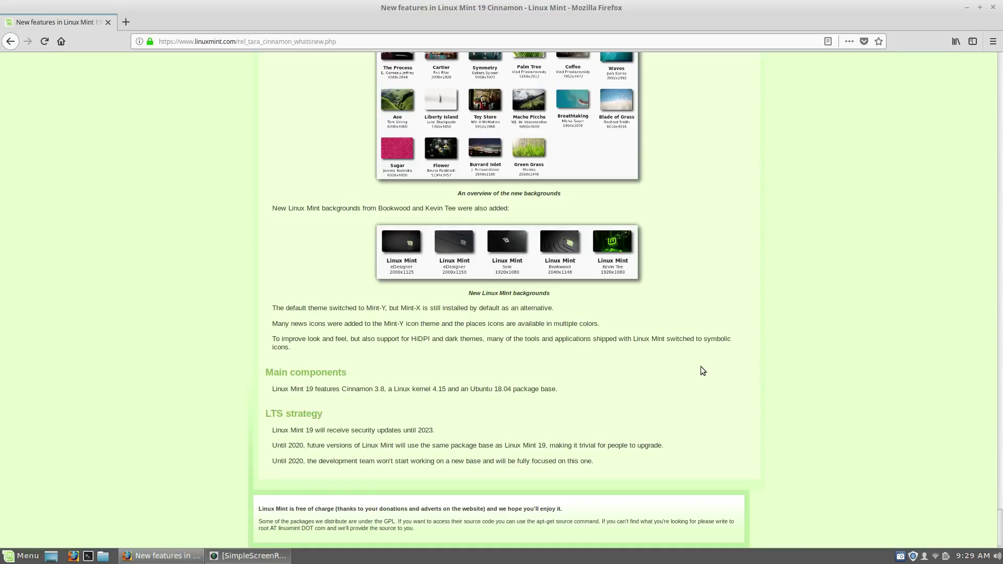
left_click(912, 556)
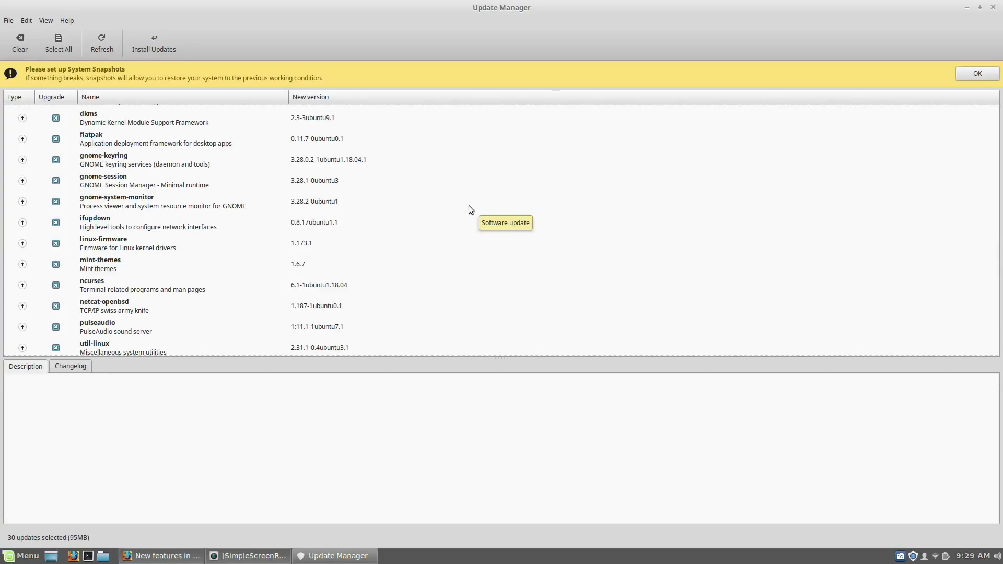
Step: Review the 30 selected updates (95MB) from apport to ncurses, then close Update Manager
scroll(468, 206, "down", 3)
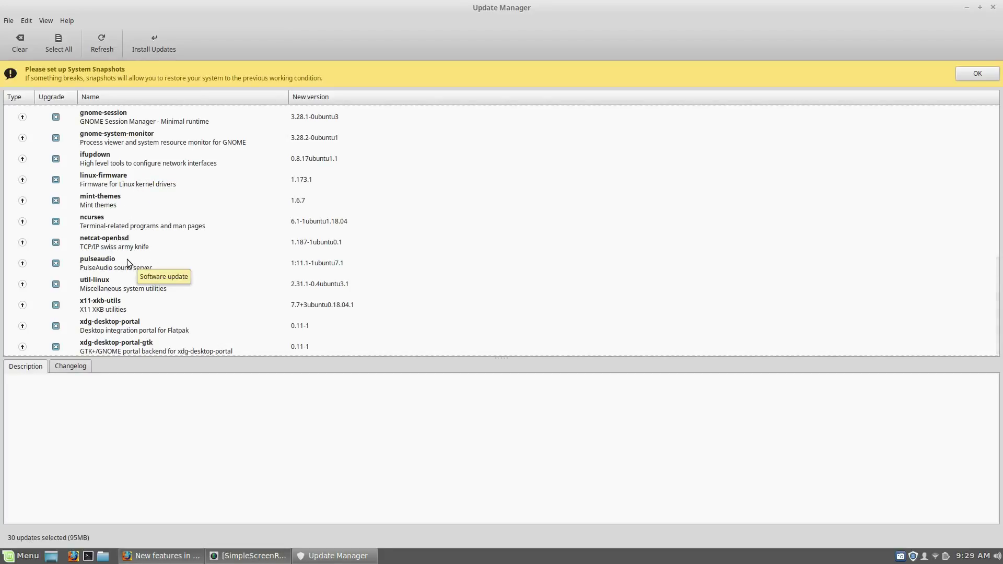
scroll(188, 190, "up", 3)
scroll(188, 190, "up", 3)
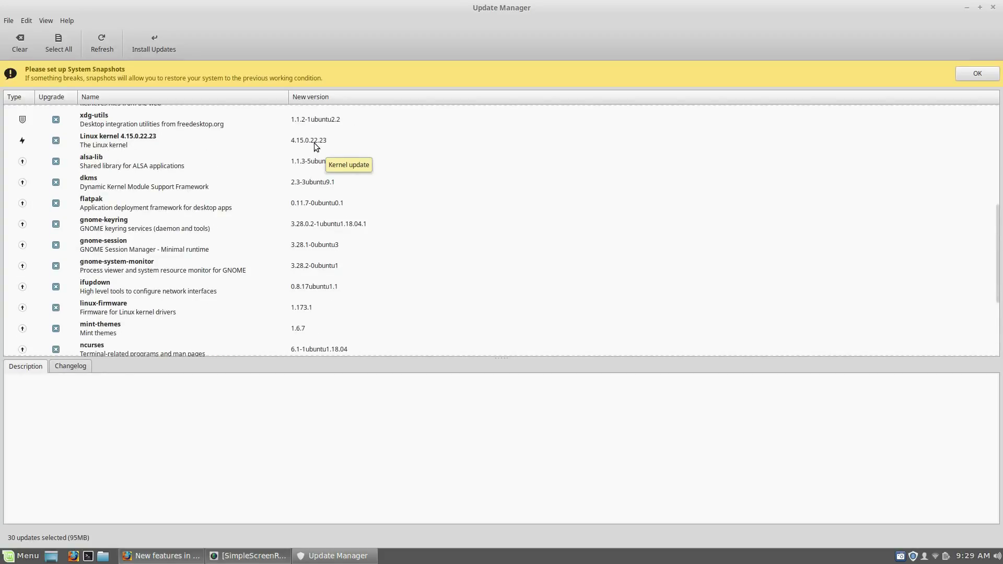
scroll(444, 196, "down", 6)
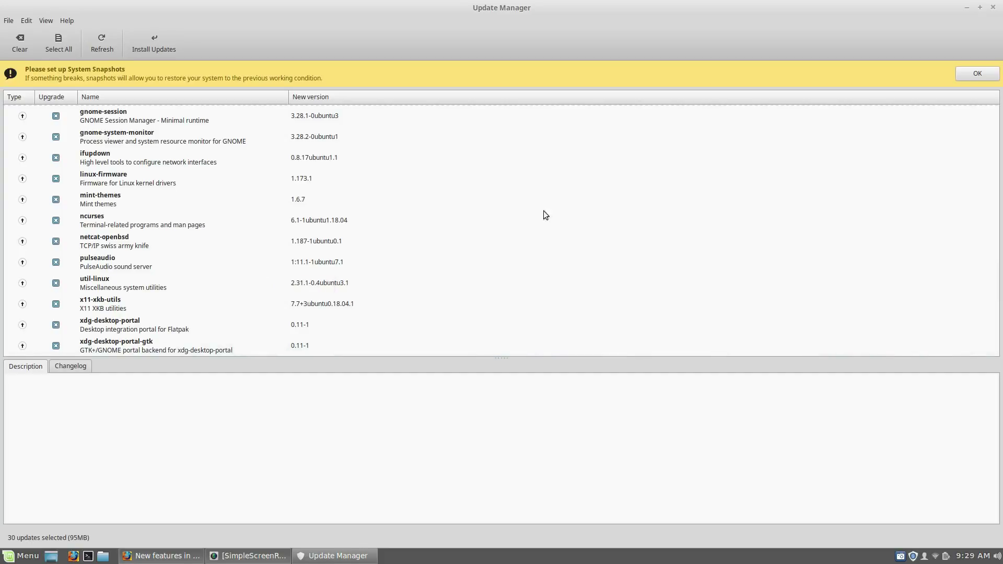
scroll(453, 199, "up", 5)
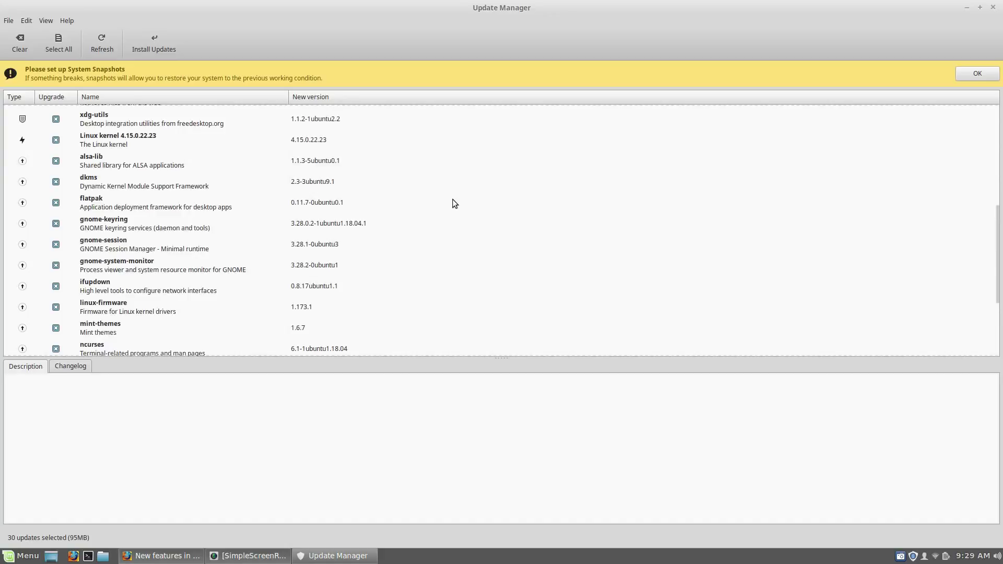
scroll(453, 199, "up", 5)
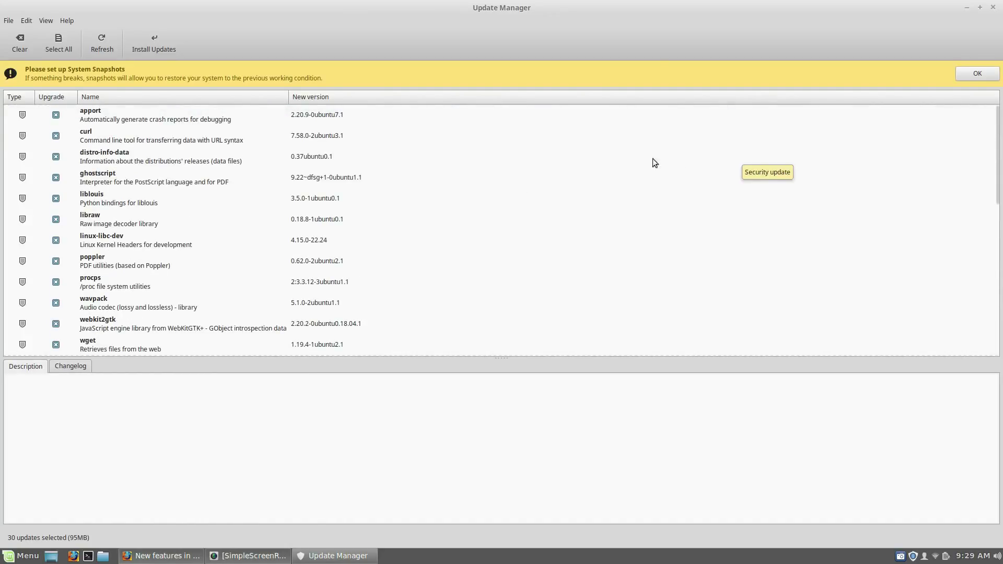
left_click(993, 8)
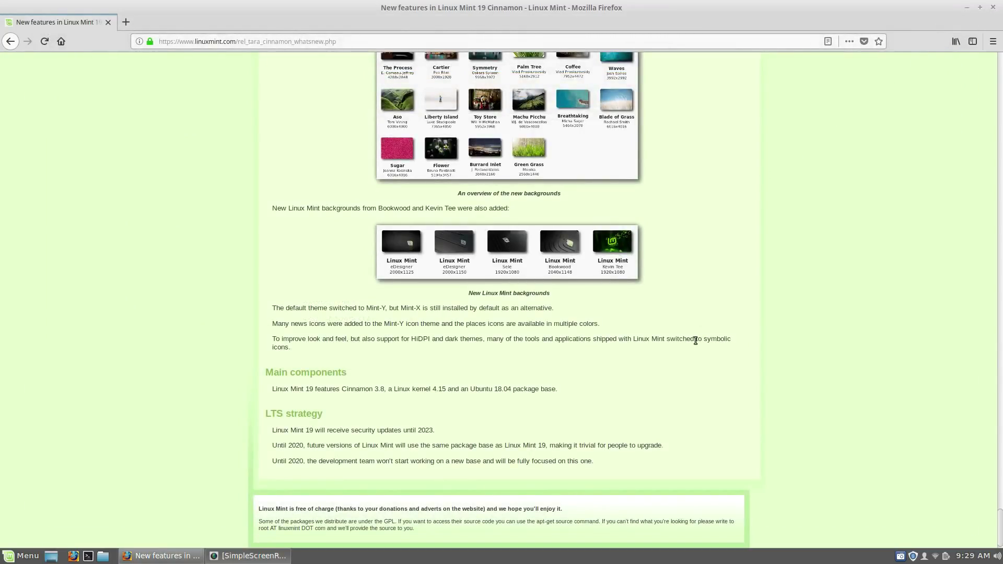
Step: Minimize Firefox and choose Change Desktop Background from the desktop's right-click menu
scroll(727, 315, "up", 15)
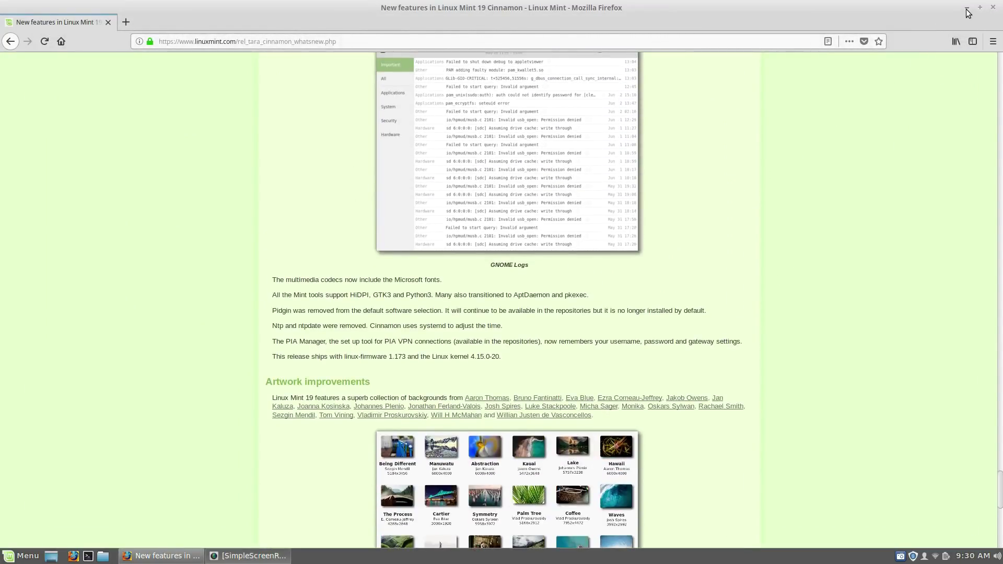
left_click(967, 8)
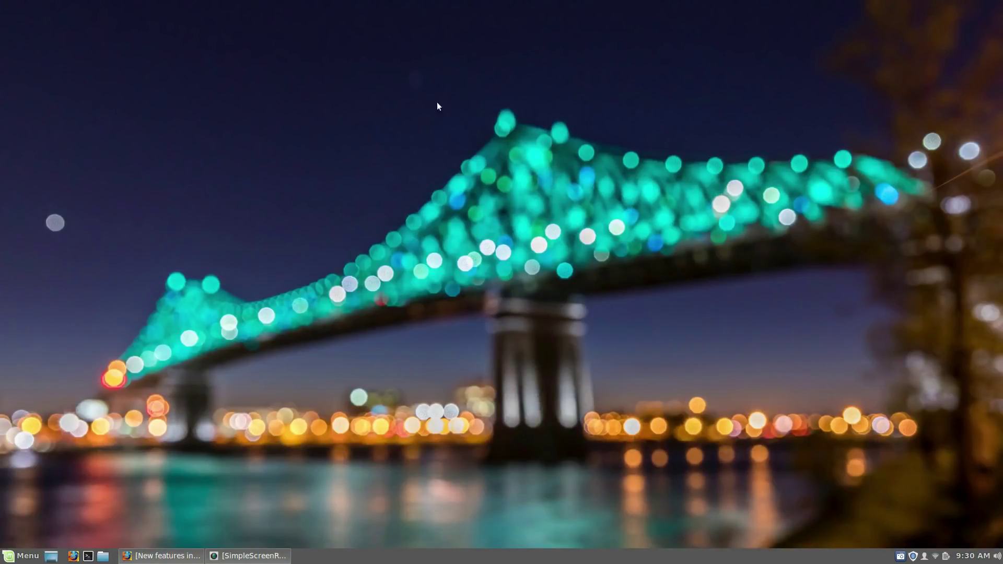
right_click(473, 269)
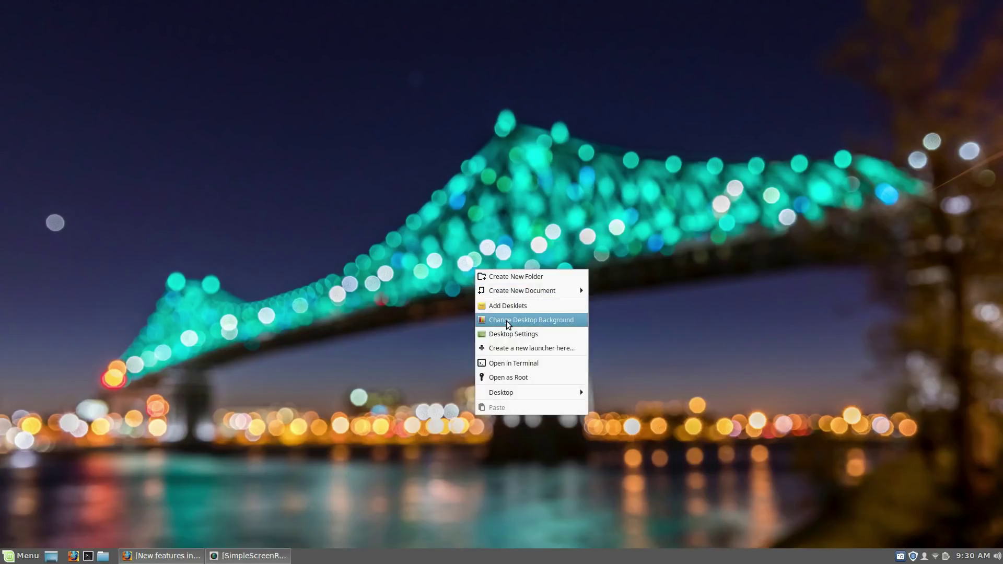
left_click(507, 320)
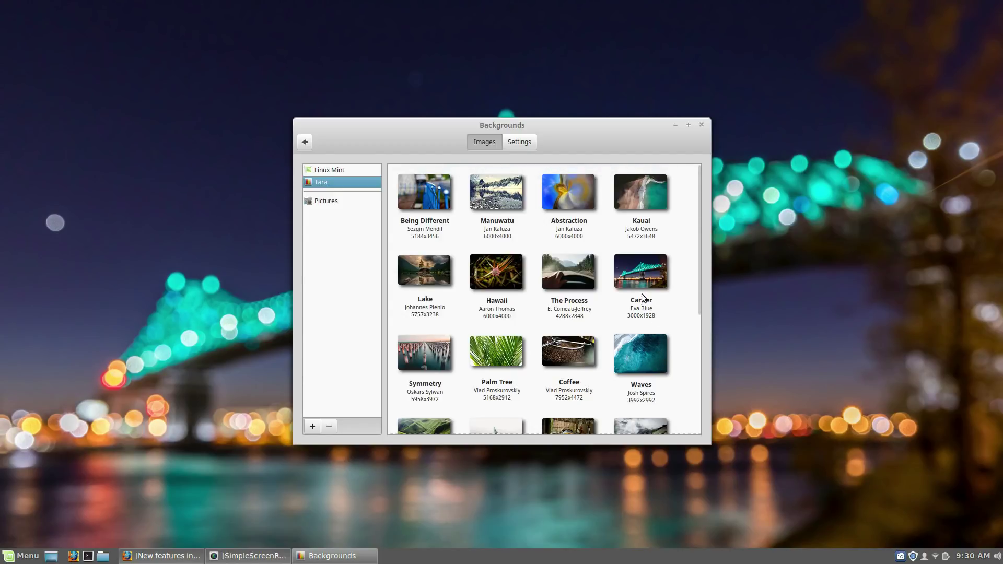
Step: Set the Linux Mint collection's Bookwood wallpaper and minimize Backgrounds to view it
scroll(642, 297, "down", 5)
scroll(642, 297, "up", 3)
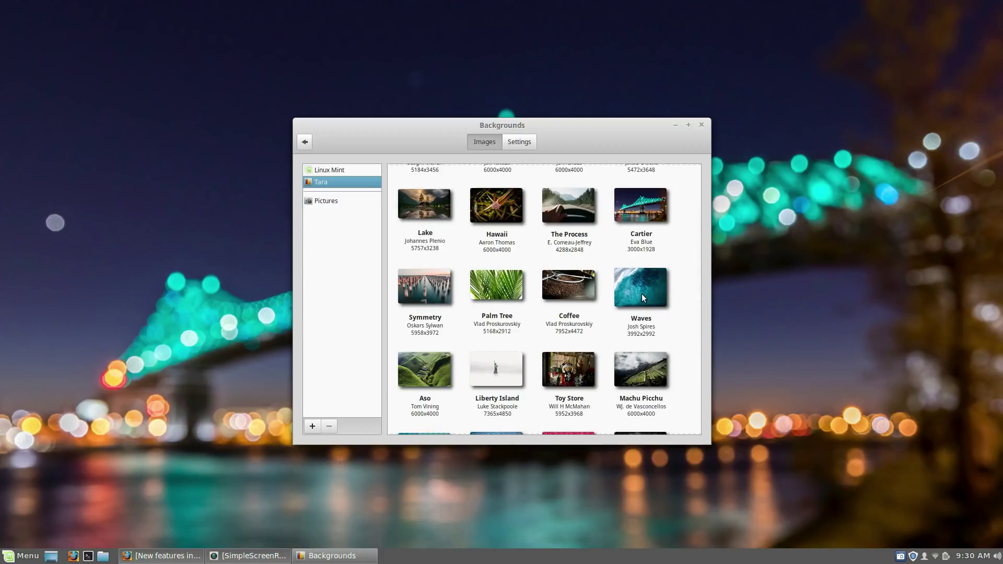
left_click(336, 170)
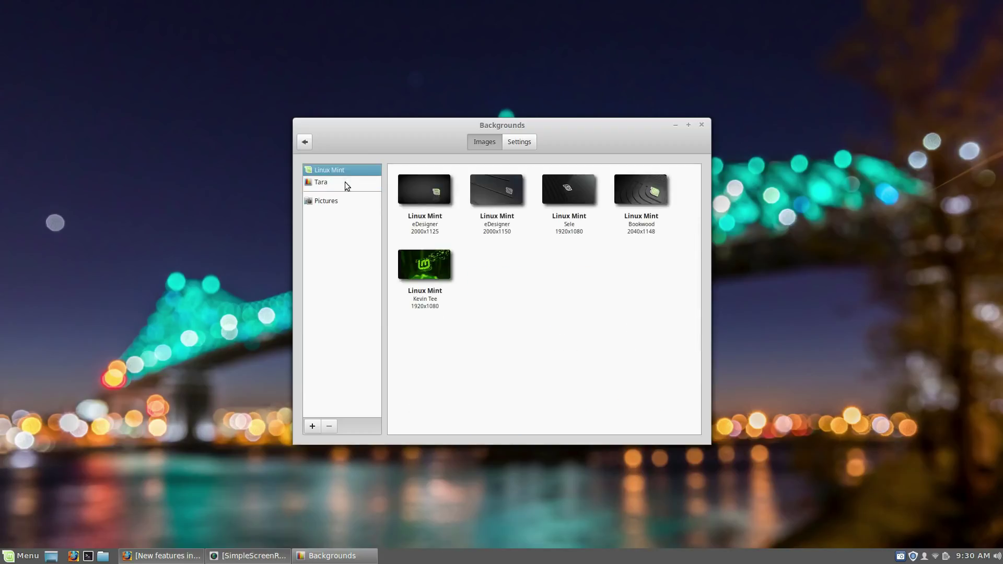
left_click(642, 199)
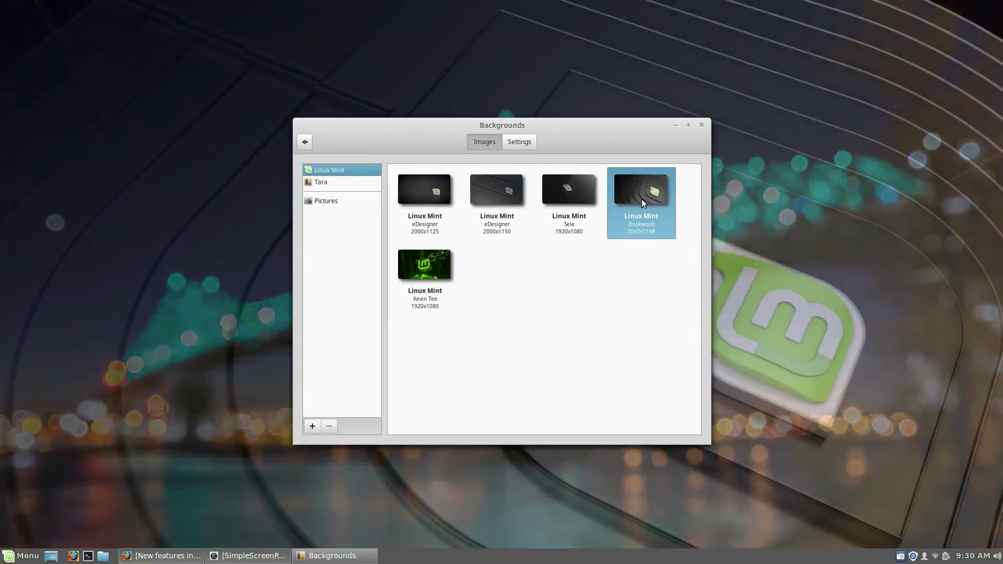
left_click(675, 125)
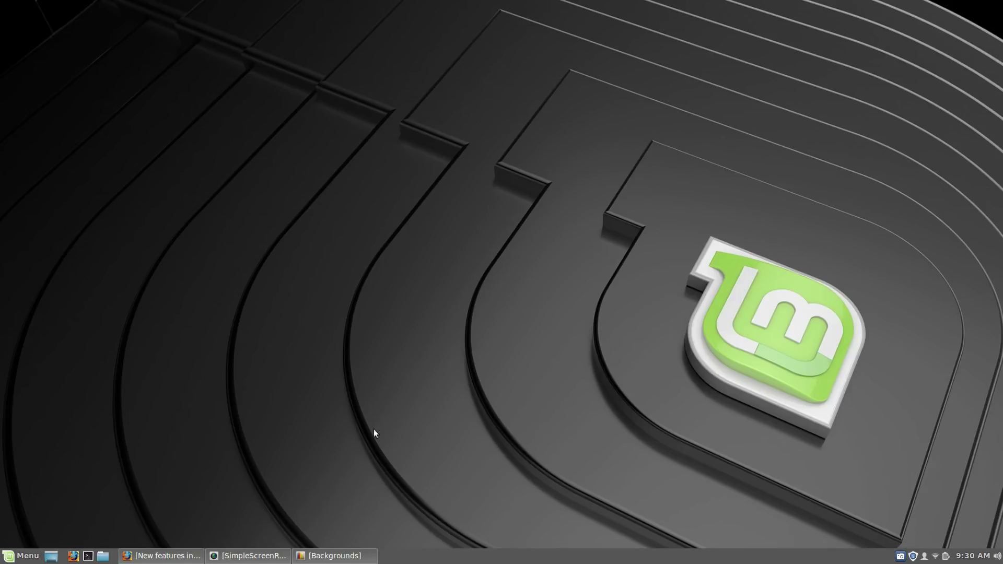
Step: From Tara, try Cartier, Waves and Burrard Inlet, settle on Toy Store, and reposition the window
left_click(334, 555)
left_click(339, 186)
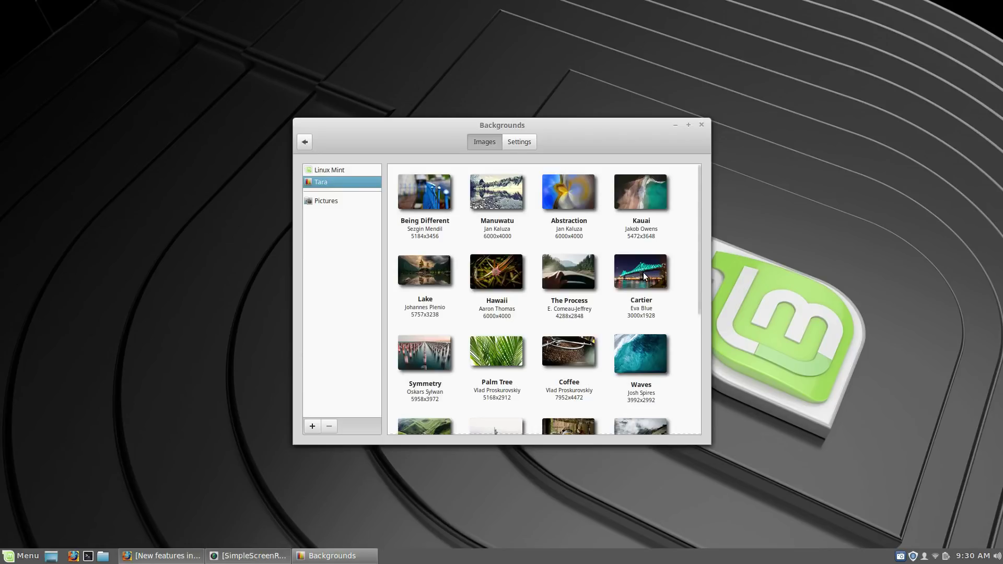
left_click(645, 277)
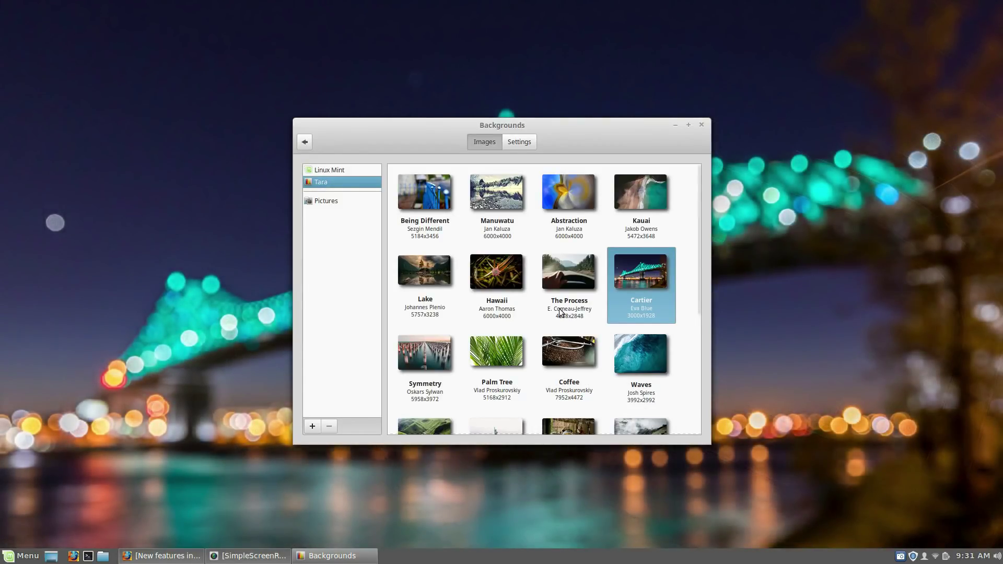
left_click(627, 362)
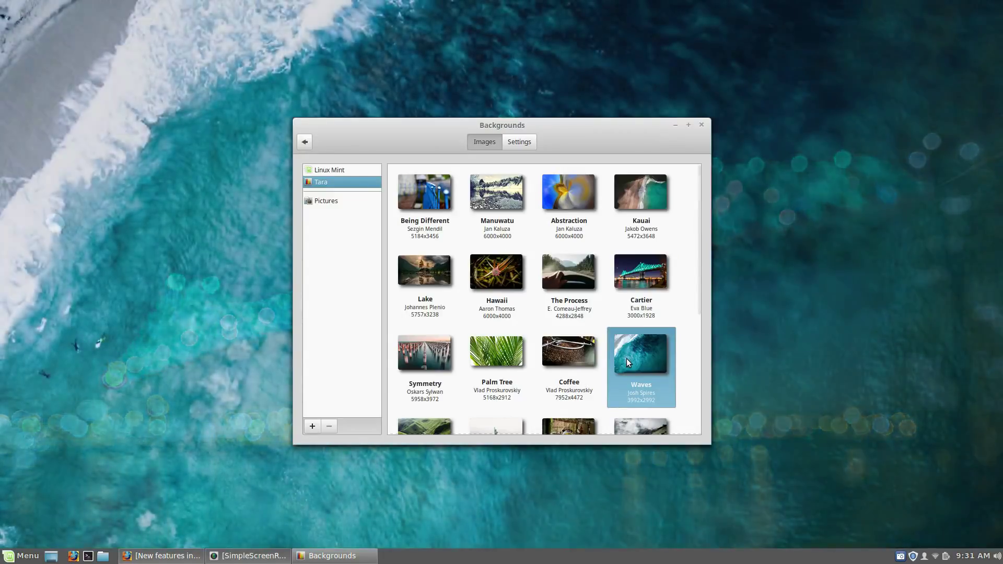
scroll(562, 333, "down", 5)
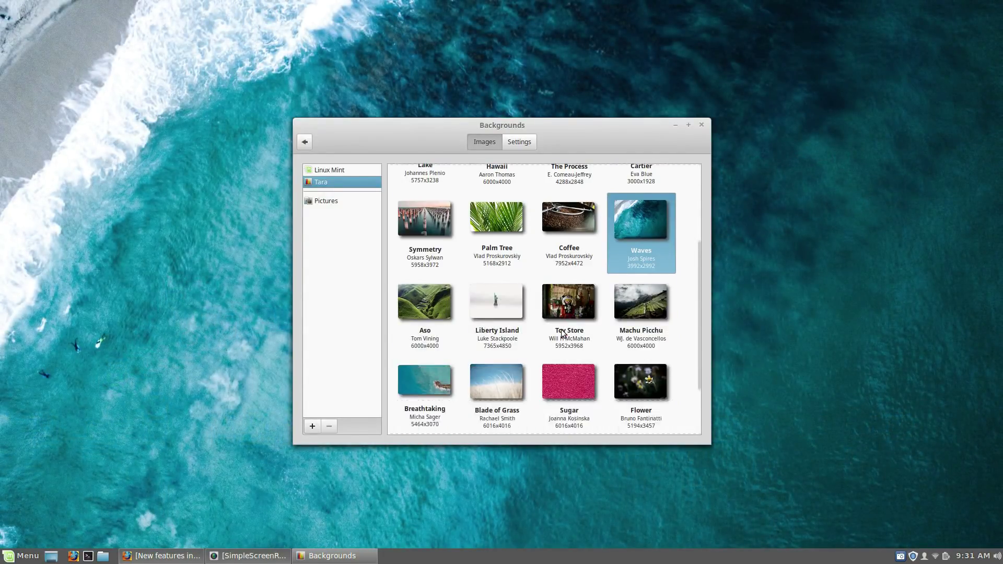
left_click(422, 382)
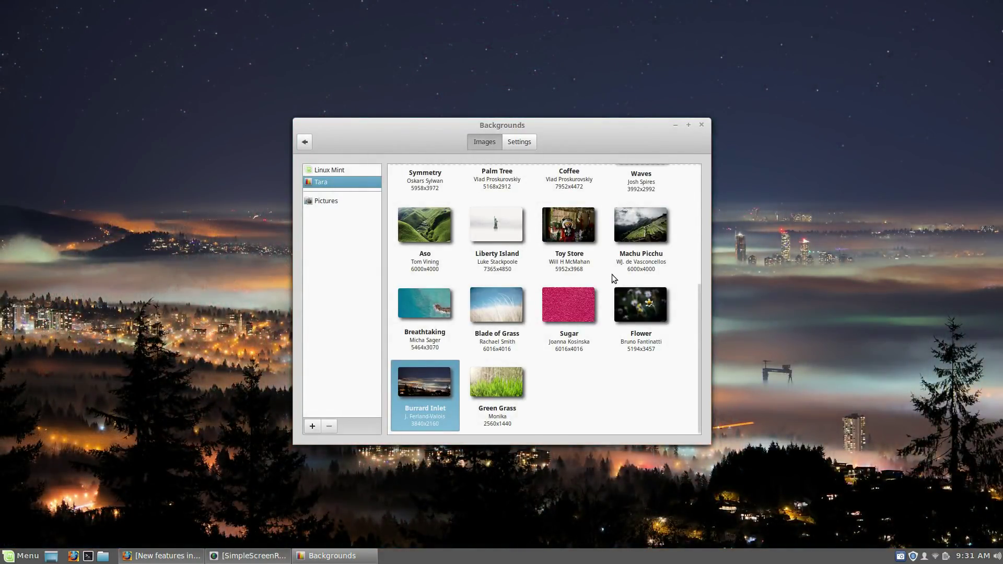
scroll(612, 274, "up", 5)
scroll(612, 277, "down", 4)
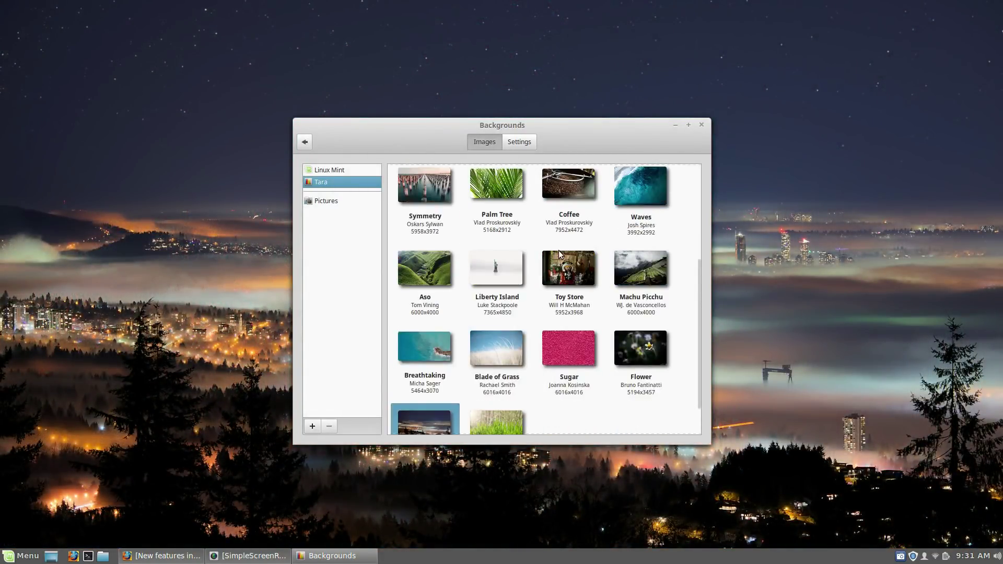
left_click(557, 277)
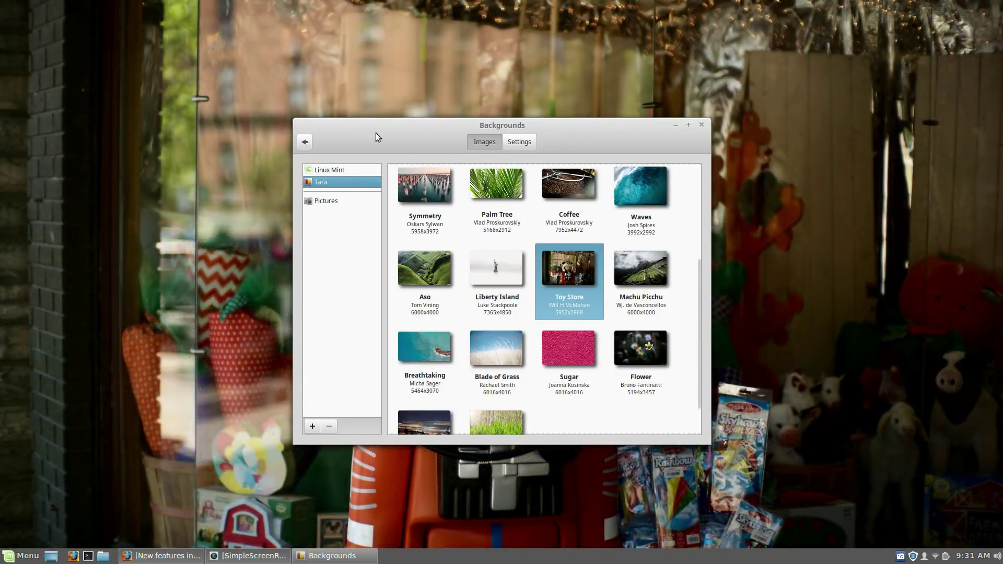
left_click_drag(375, 137, 453, 129)
Step: Check the background Picture aspect options, keep Zoom, and return to the System Settings overview
left_click(540, 154)
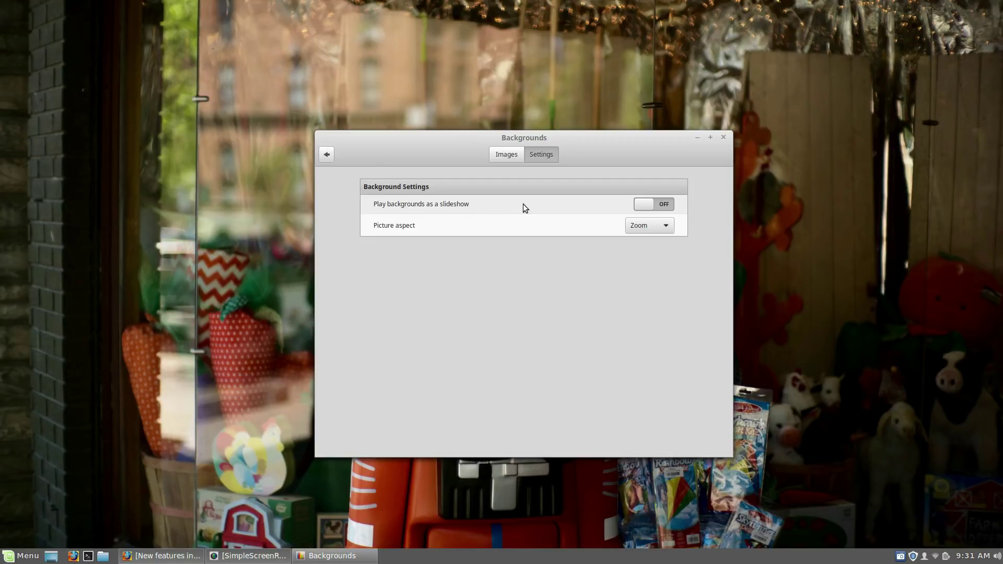
left_click(657, 226)
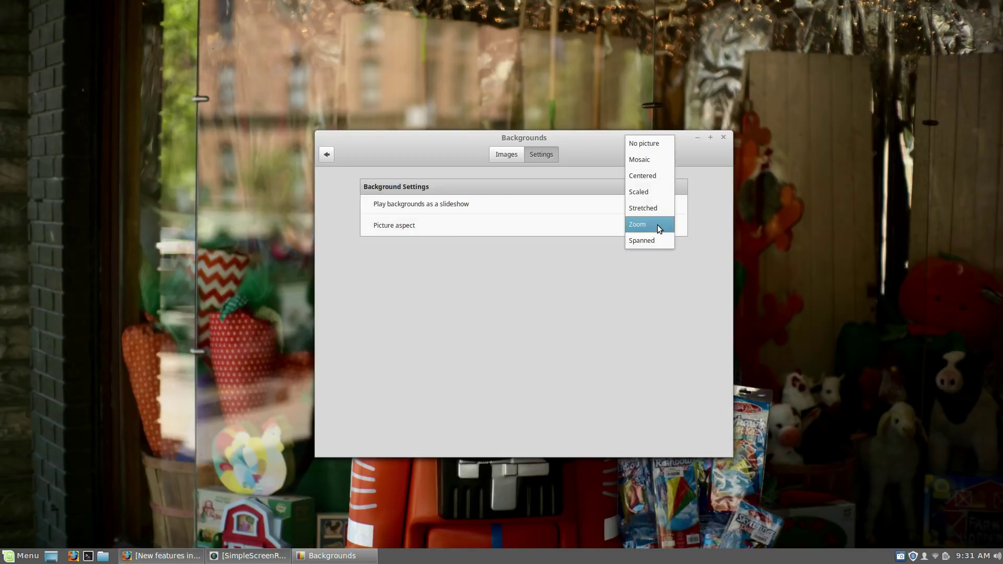
left_click(657, 225)
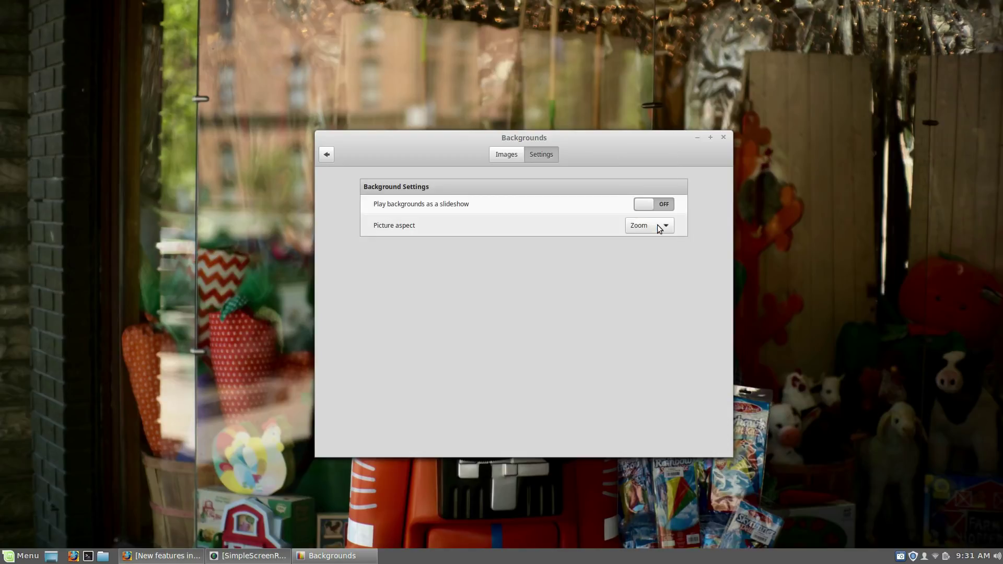
left_click(327, 154)
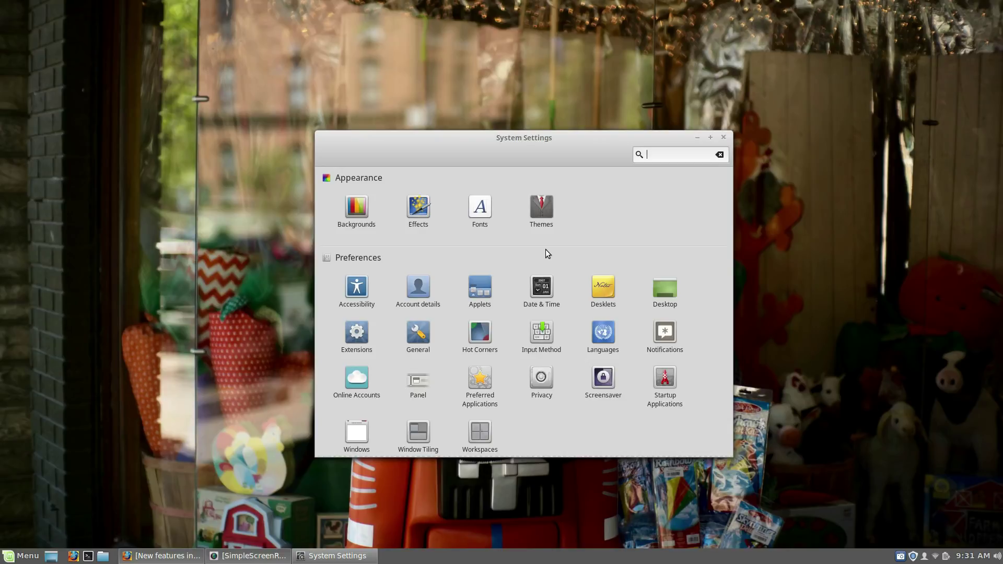
Step: Maximize System Settings to view all Appearance and Preferences categories, then close it
left_click(709, 138)
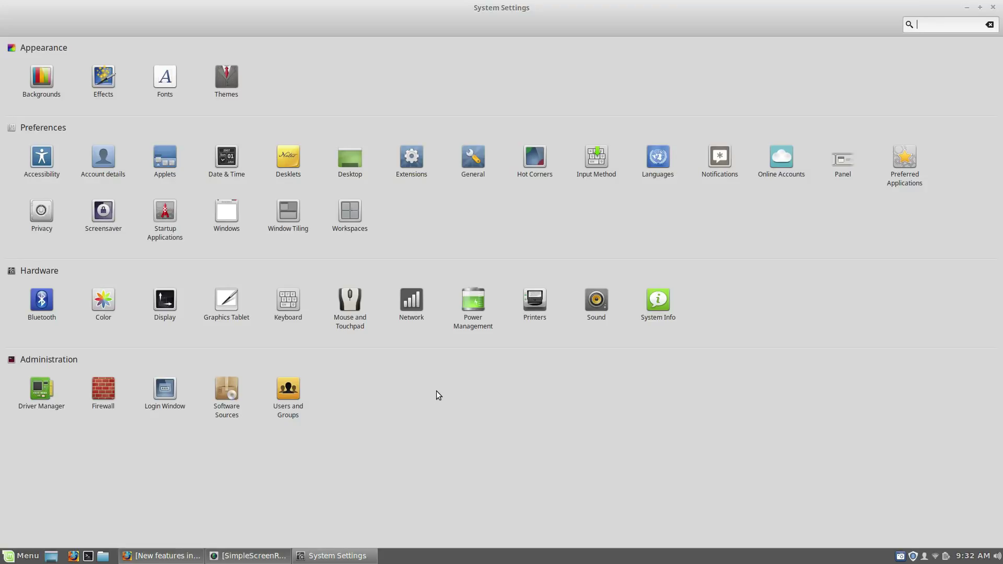
left_click(992, 9)
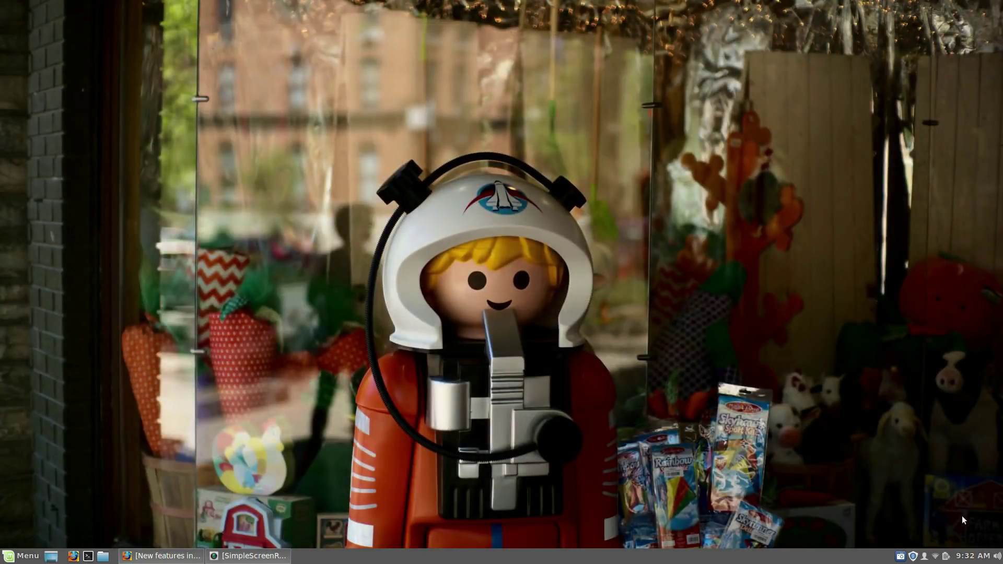
Step: Open Sound Settings from the panel volume icon and show the Input page with the Yeti microphone at 88%
left_click(998, 557)
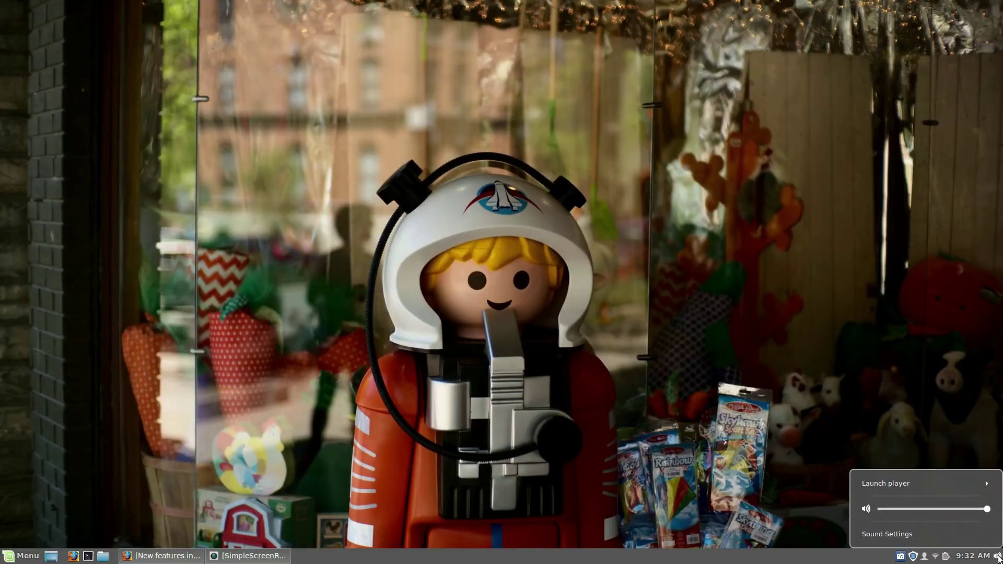
left_click(891, 535)
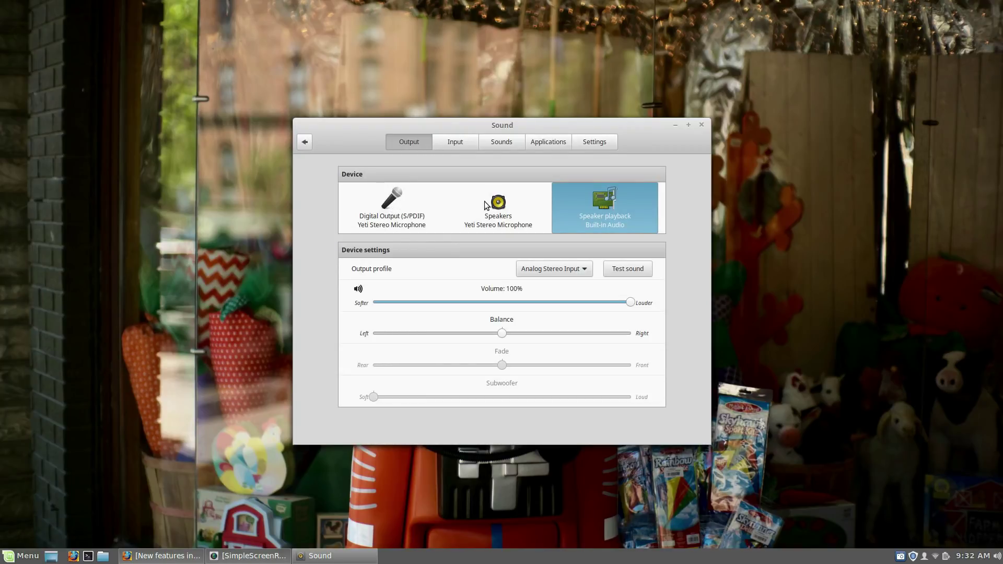
left_click(459, 141)
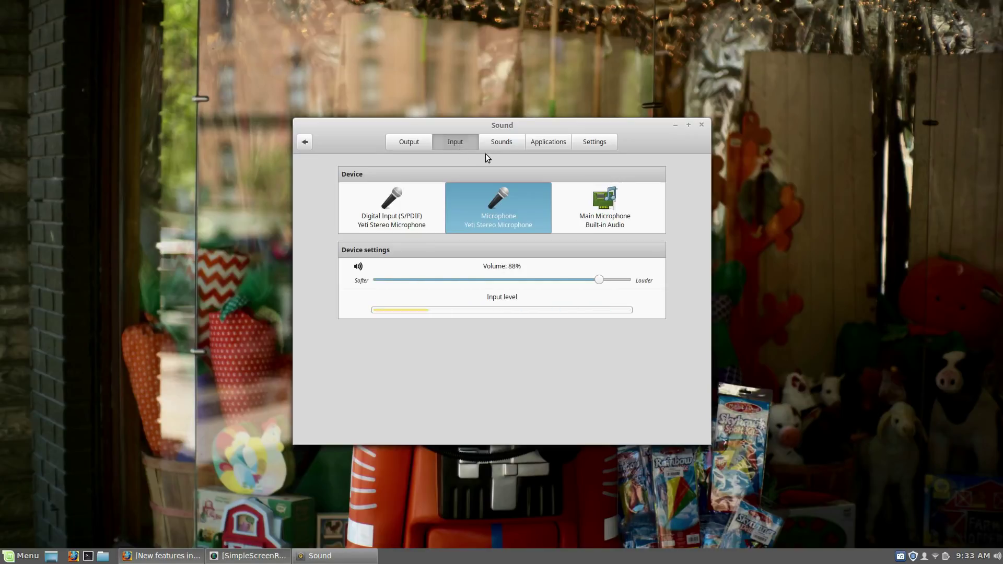
Step: Browse the Sounds, Applications and Settings pages of Sound, then return to Output
left_click(506, 143)
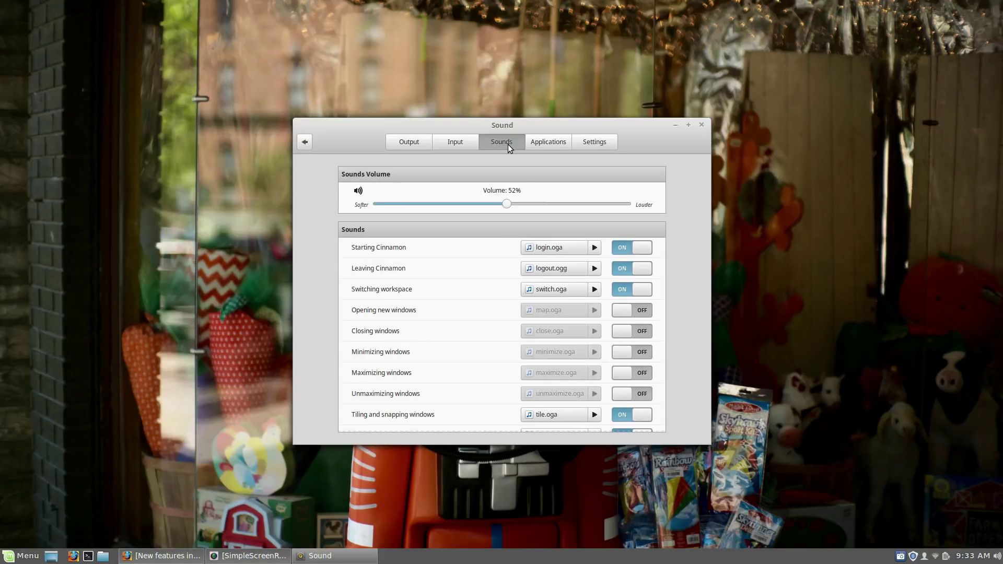
left_click(546, 142)
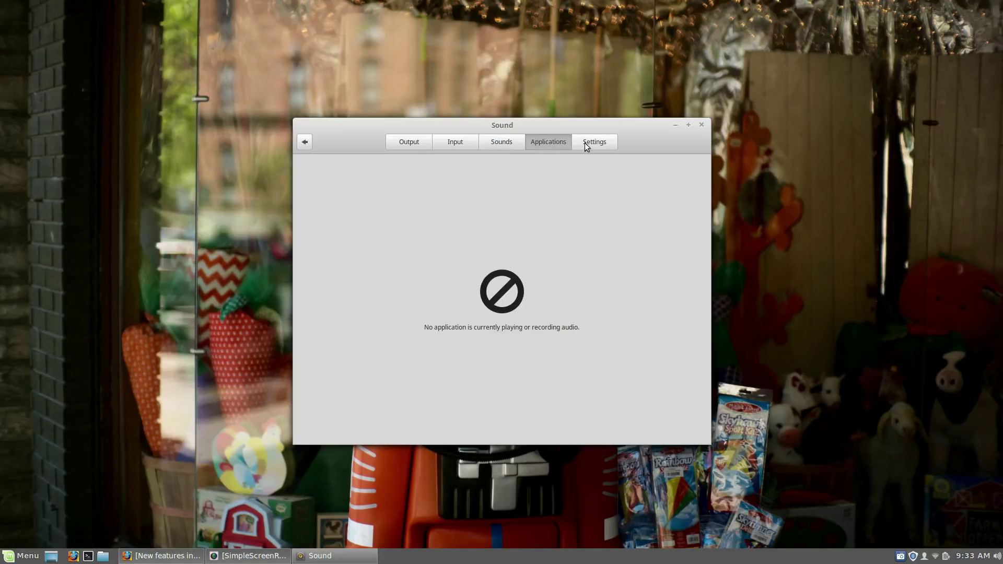
left_click(594, 143)
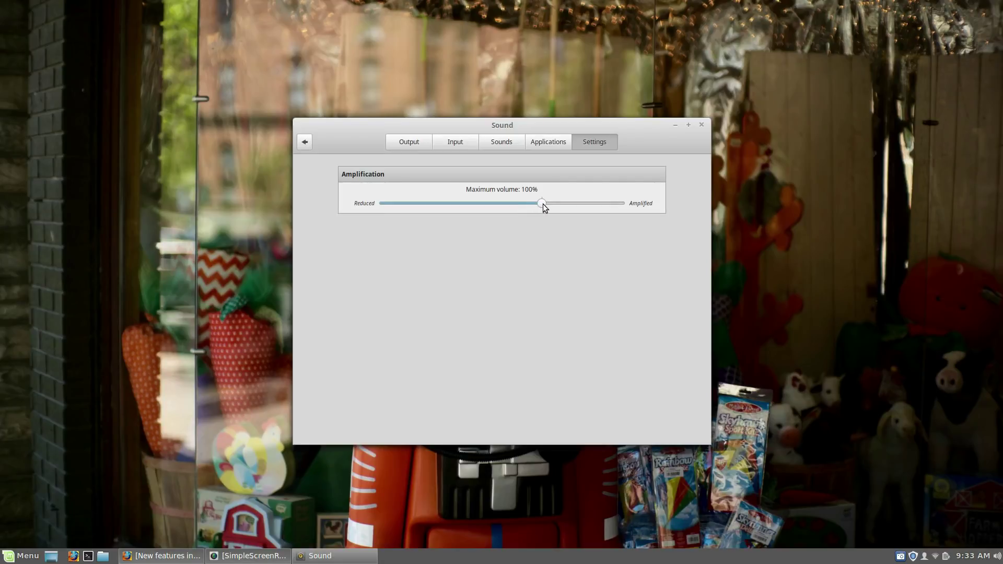
left_click(407, 141)
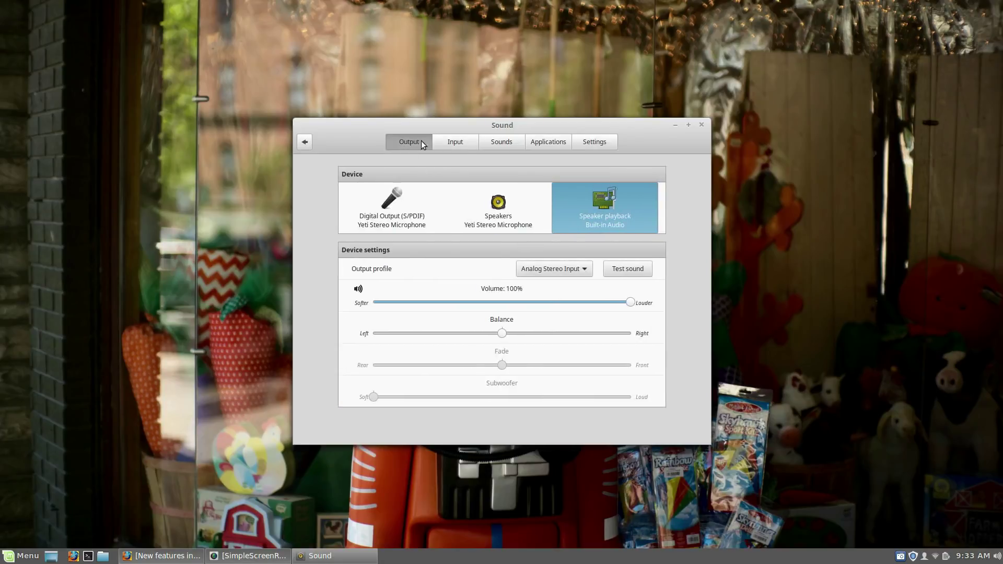
Step: Revisit the Input, Sounds, Applications and Settings pages, ending on Output with speakers at 100%
left_click(463, 143)
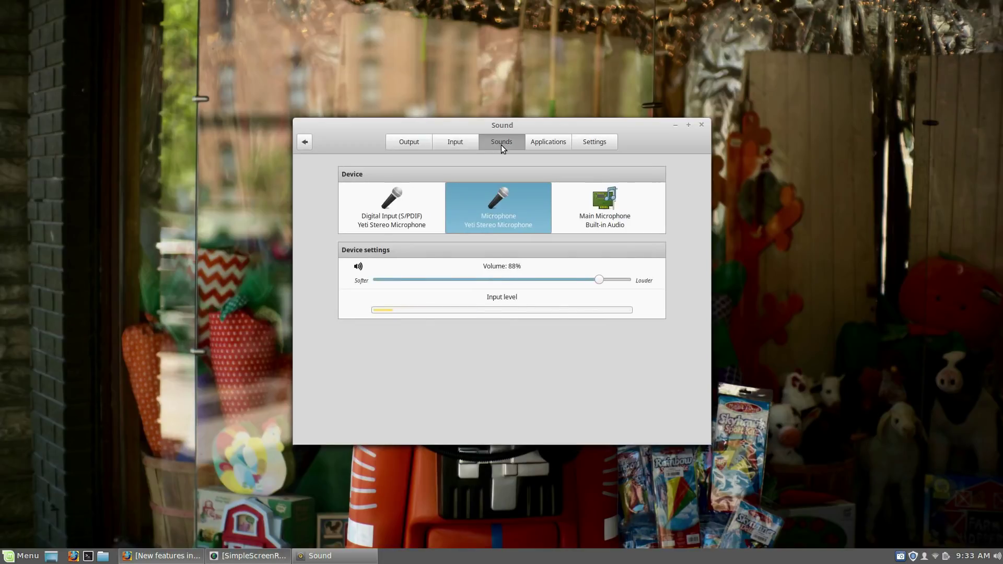
left_click(501, 145)
left_click(454, 145)
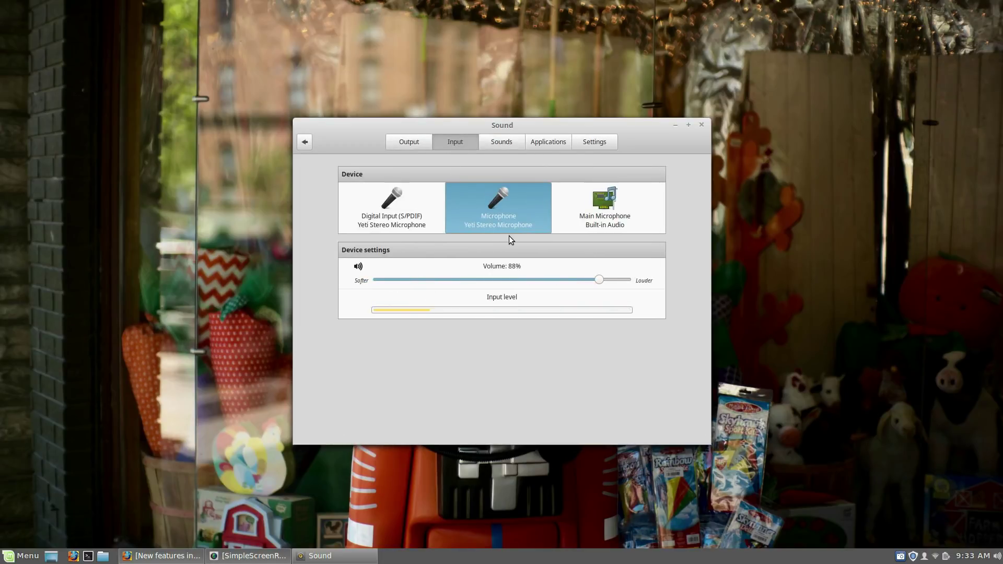
left_click(500, 144)
left_click(541, 142)
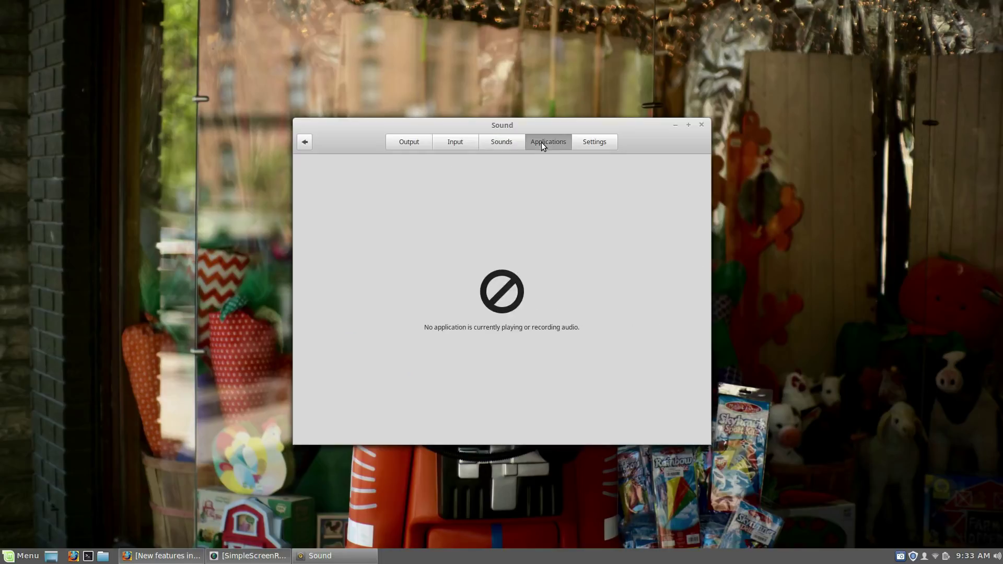
left_click(593, 143)
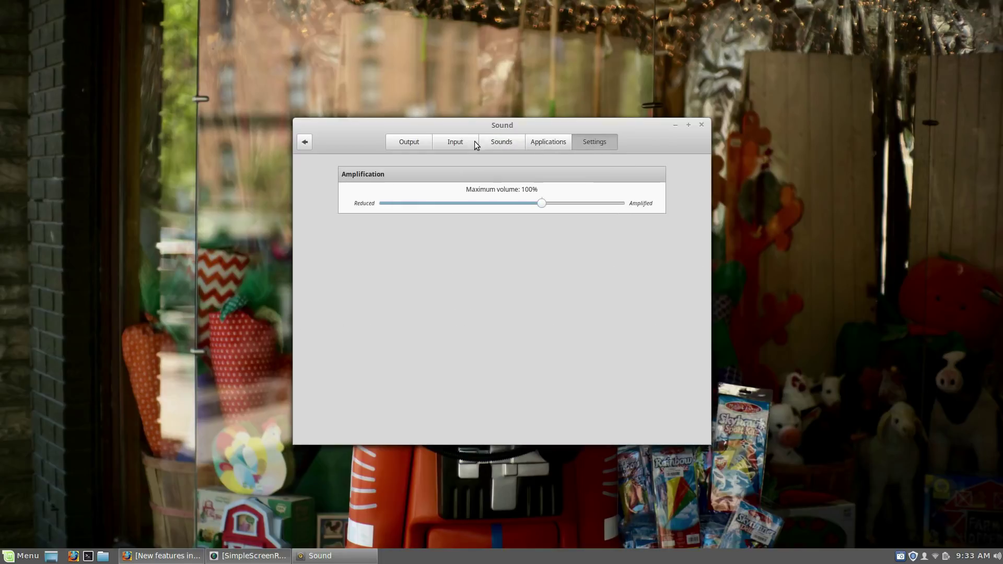
left_click(407, 142)
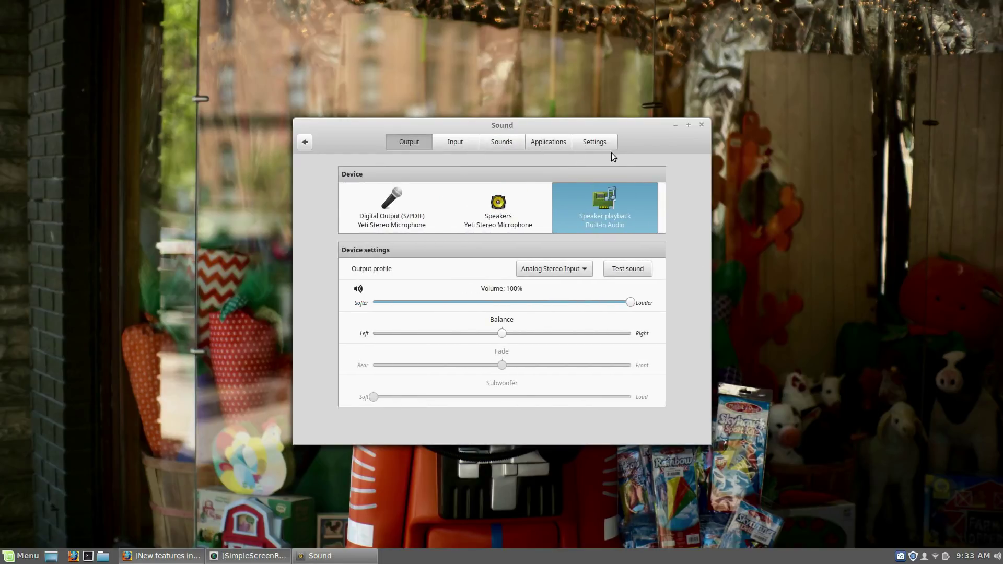
Step: Close the sound settings, then search the application menu for 'welcome' and launch Welcome Screen
left_click(701, 126)
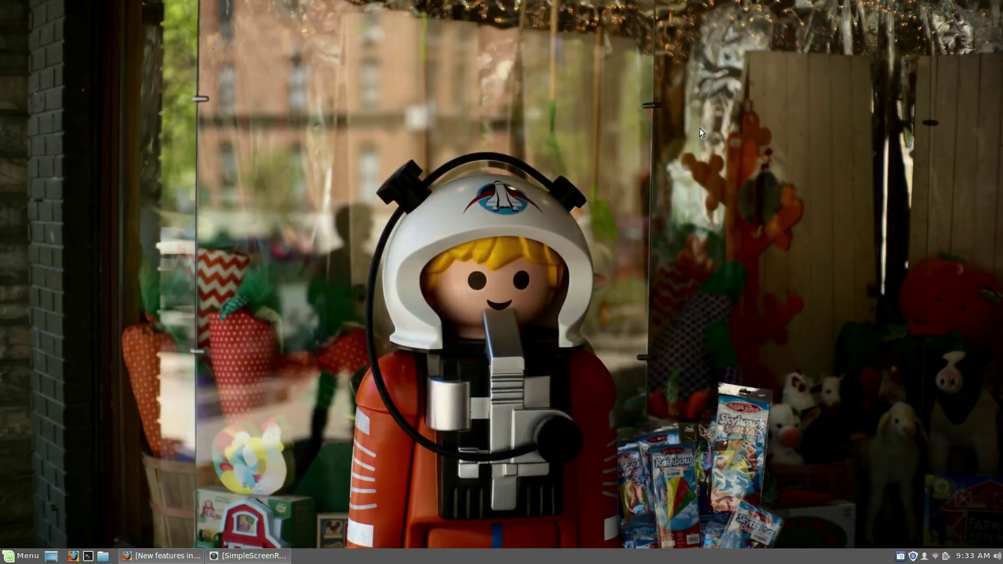
left_click(21, 556)
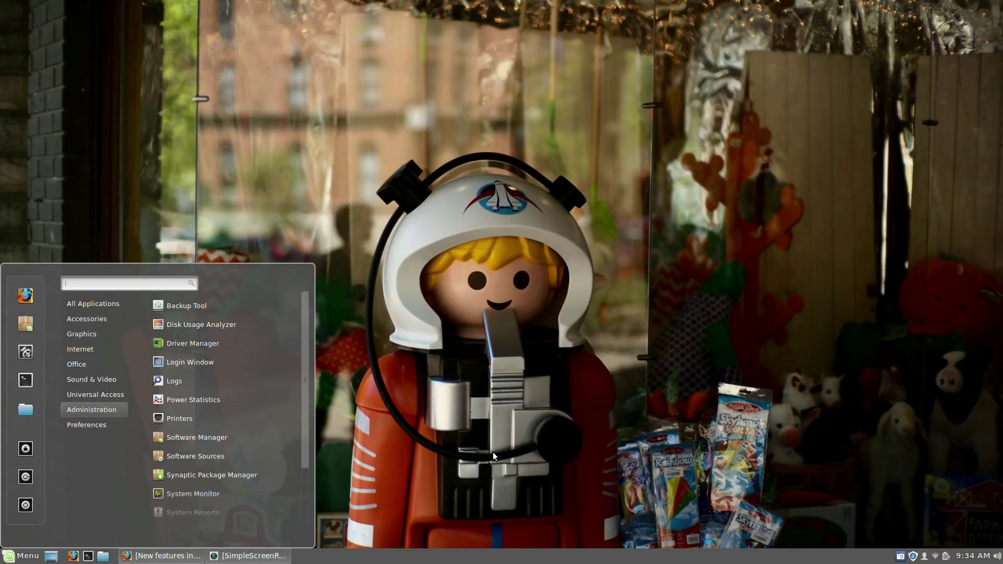
type("welcome")
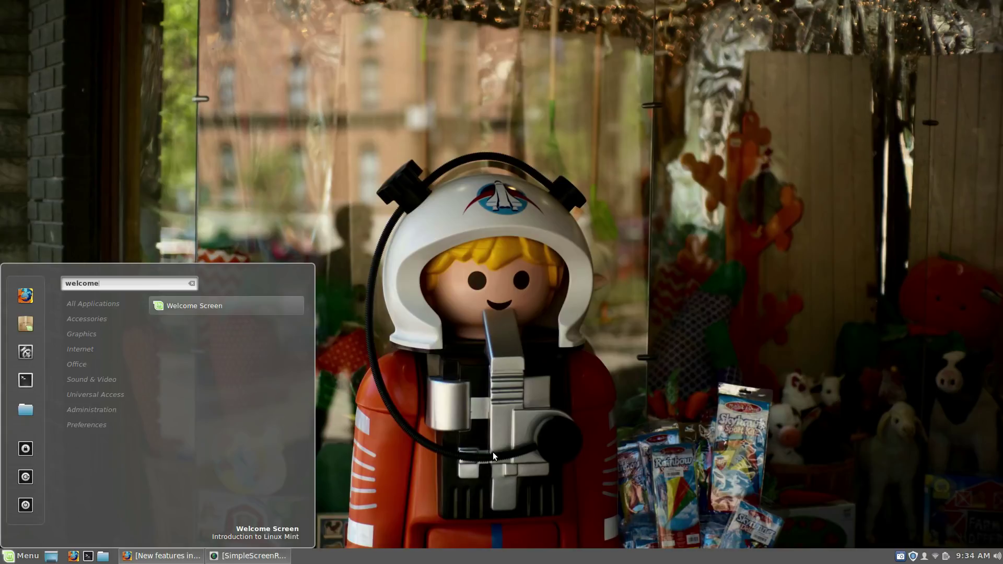
left_click(213, 309)
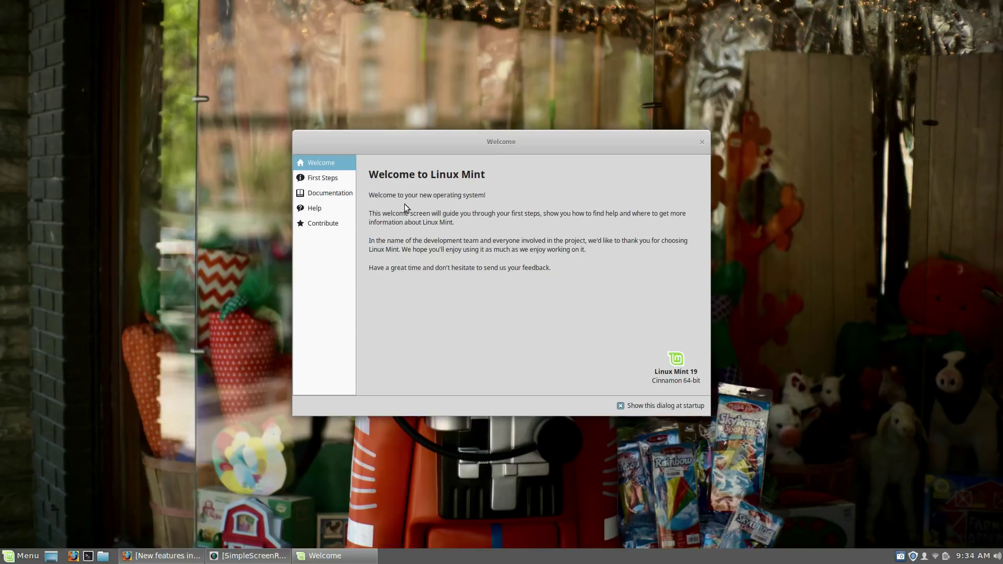
Step: Enlarge the Welcome window and browse its First Steps, Documentation, Help and Contribute pages
left_click(324, 180)
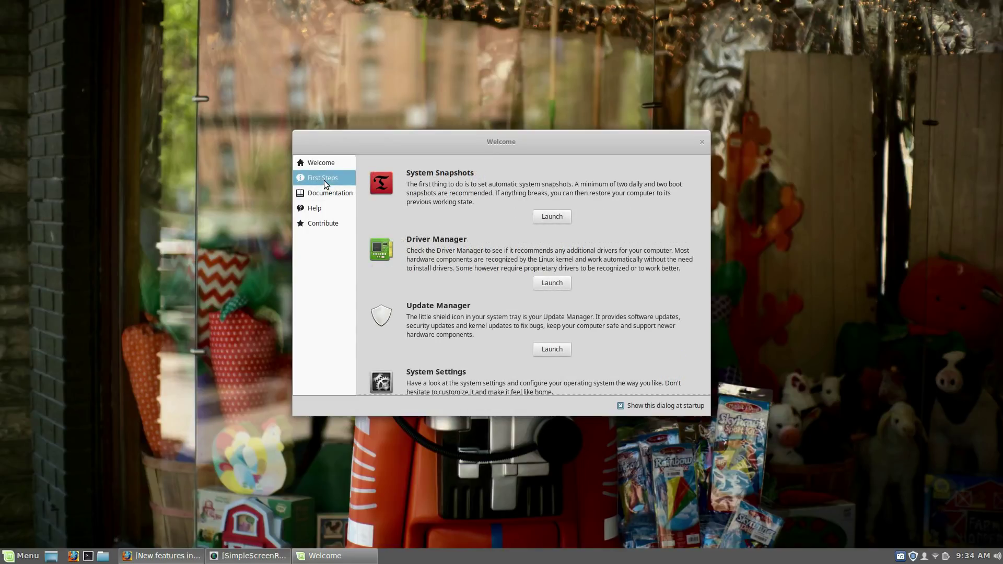
left_click(323, 163)
left_click(325, 178)
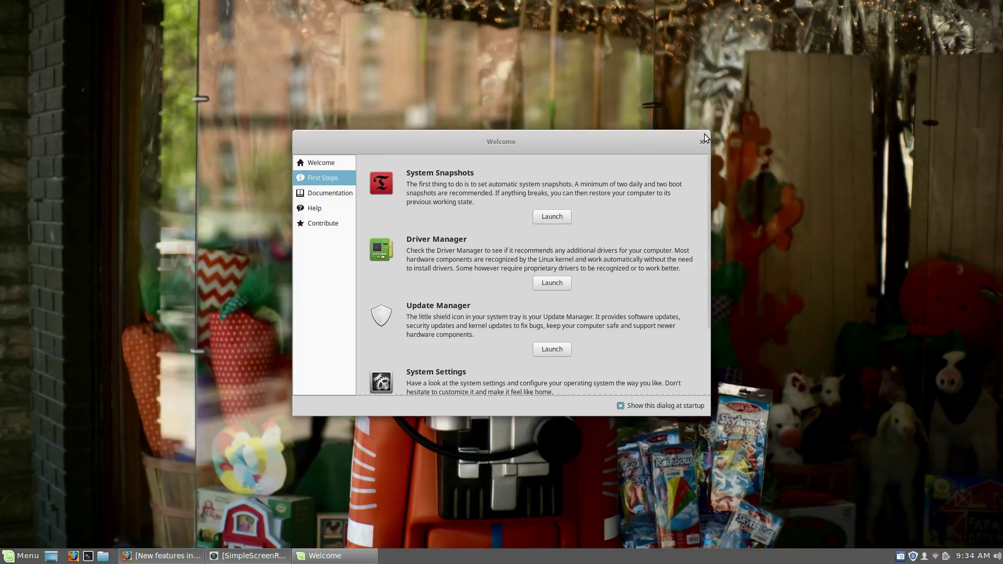
left_click_drag(721, 122, 808, 13)
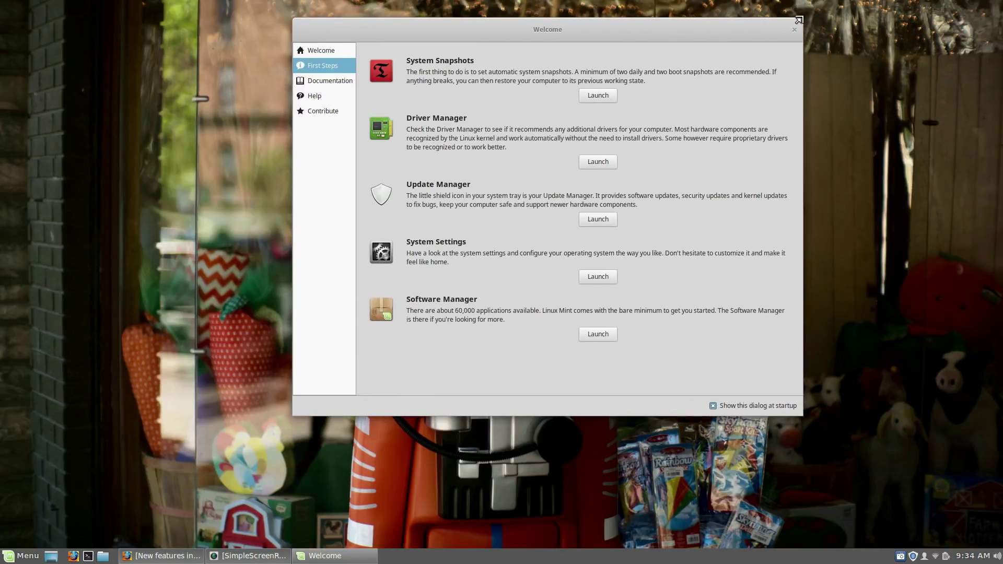
left_click_drag(600, 24, 559, 93)
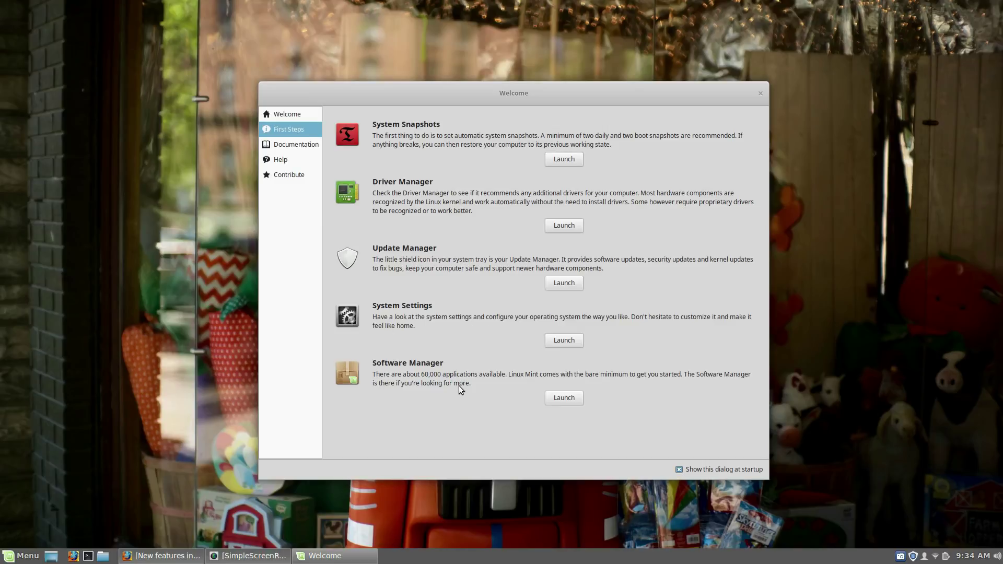
left_click(296, 145)
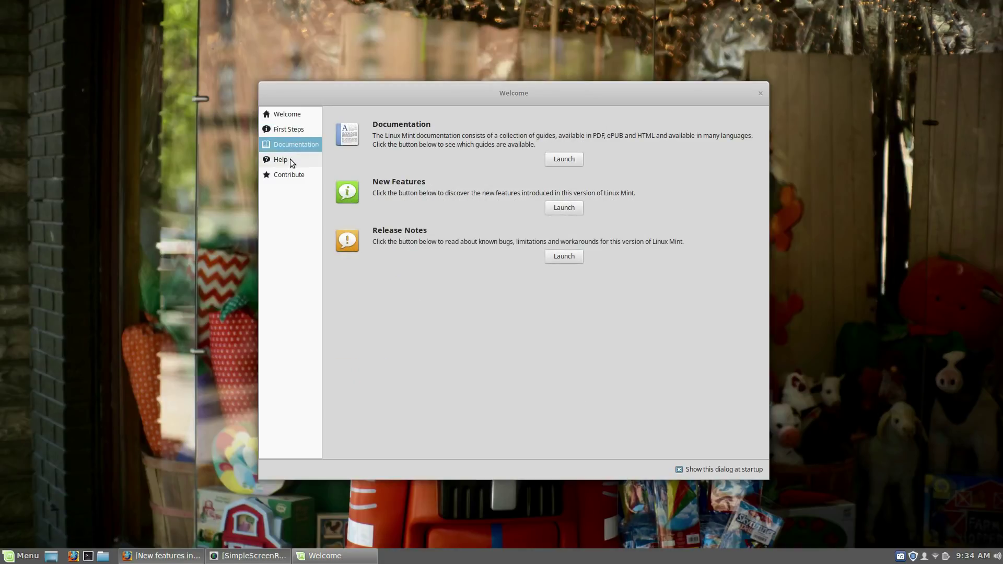
left_click(290, 159)
left_click(291, 177)
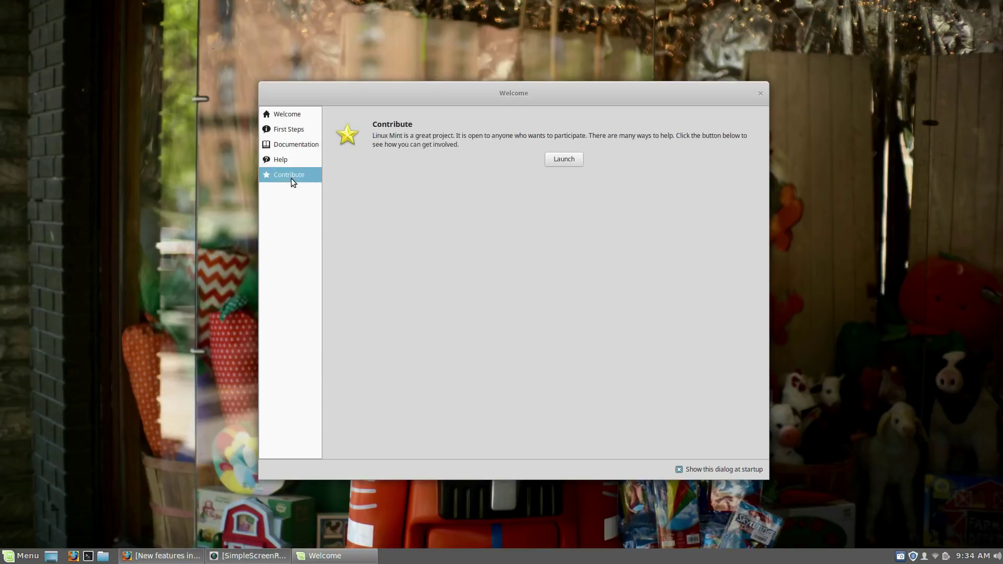
left_click(290, 116)
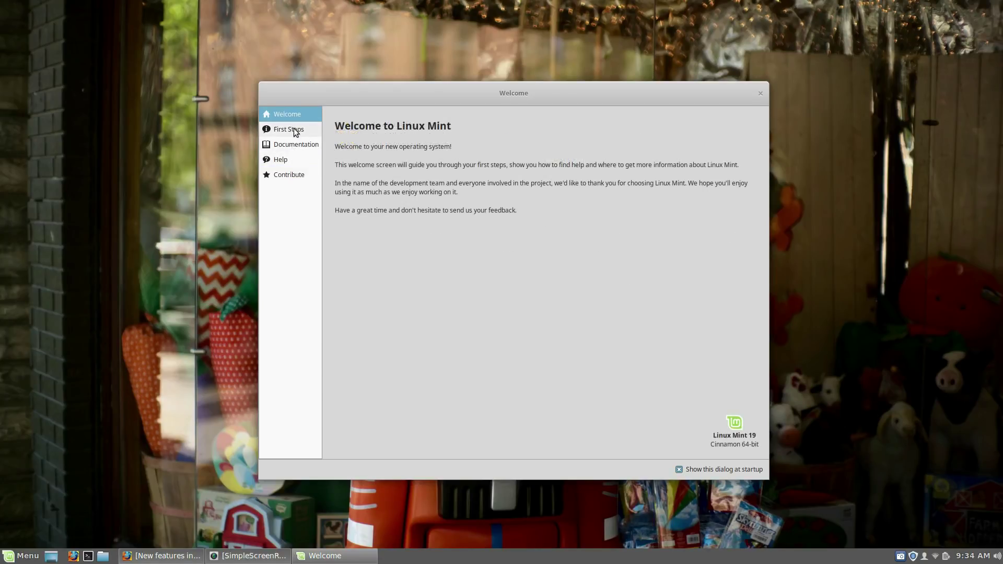
Step: Launch Software Manager from the First Steps page and close the Welcome window
left_click(295, 134)
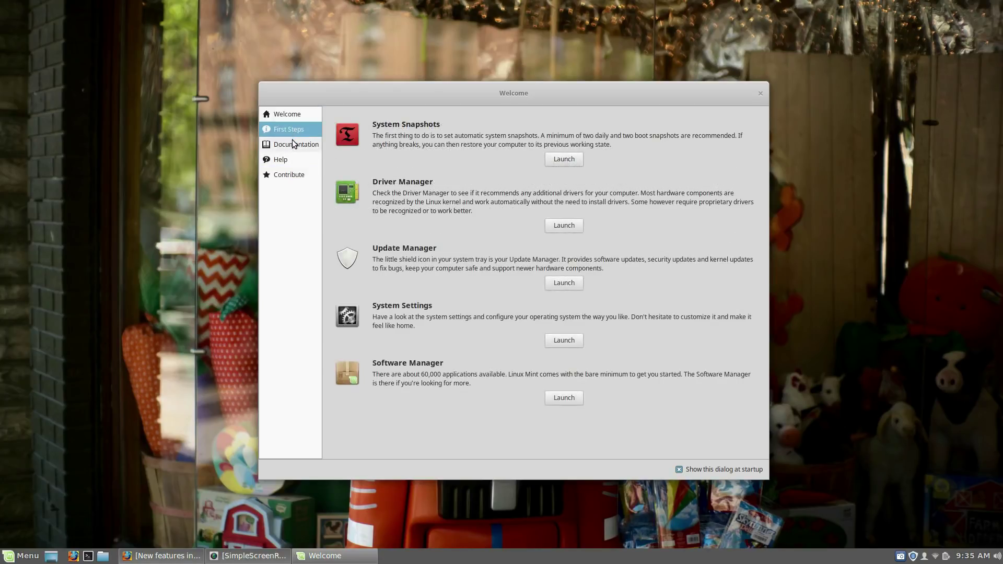
left_click(293, 146)
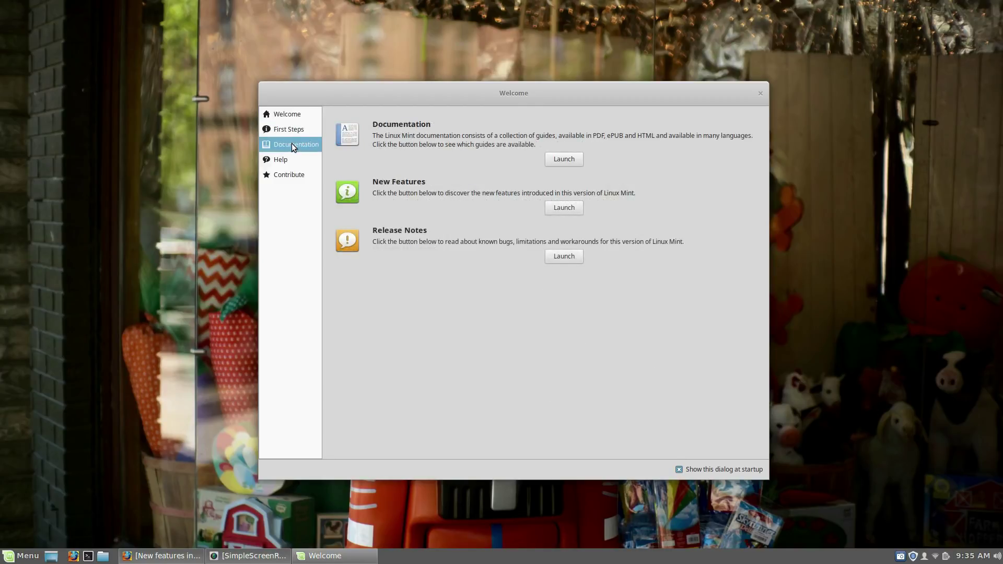
left_click(290, 130)
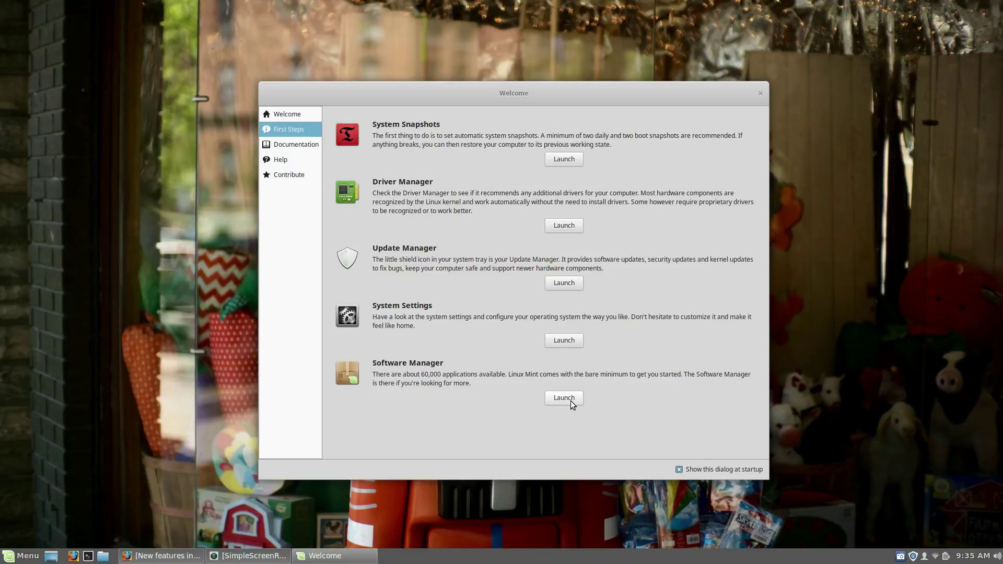
left_click(564, 398)
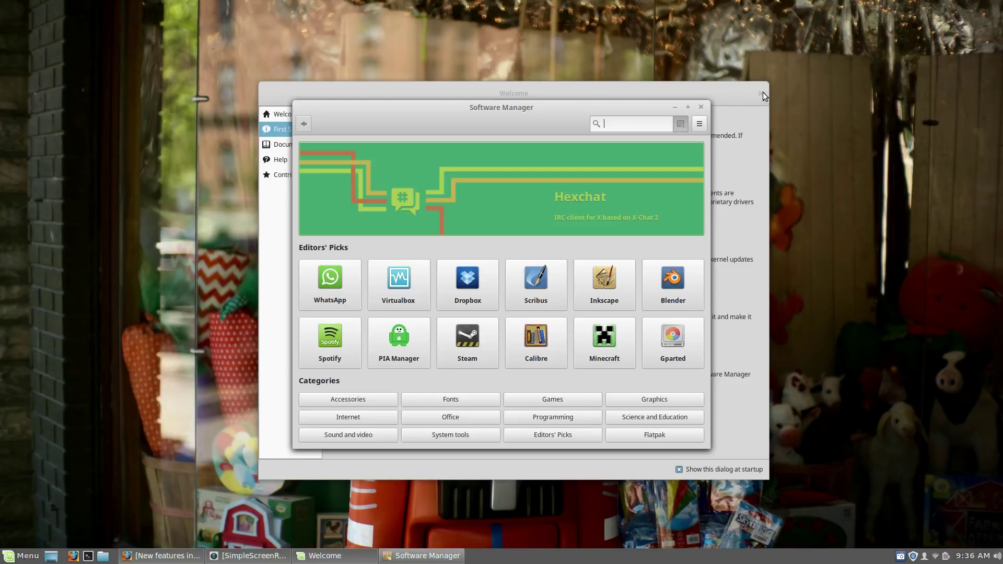
left_click(762, 93)
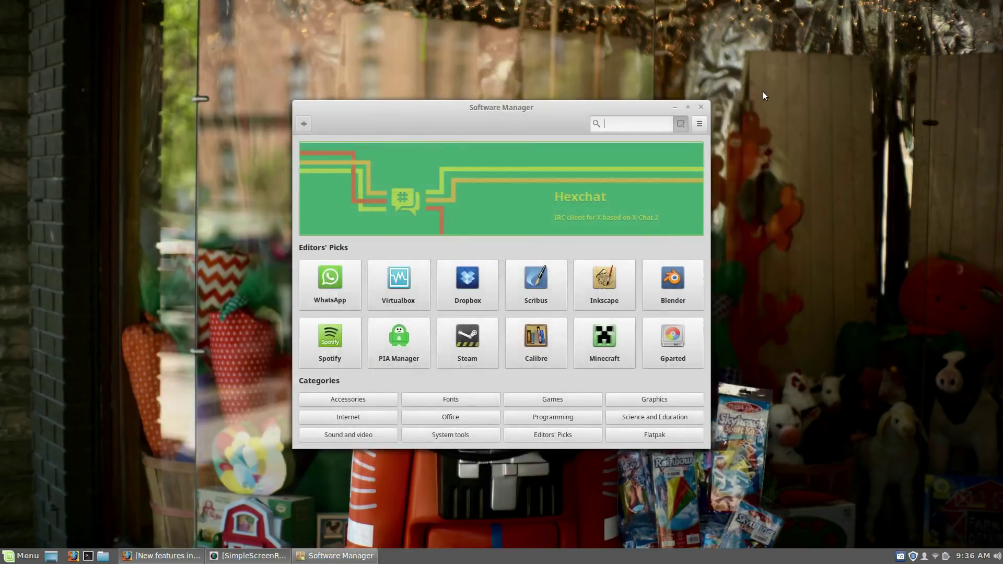
Step: Maximize Software Manager, review Steam's package details, then open the Office category
left_click(688, 108)
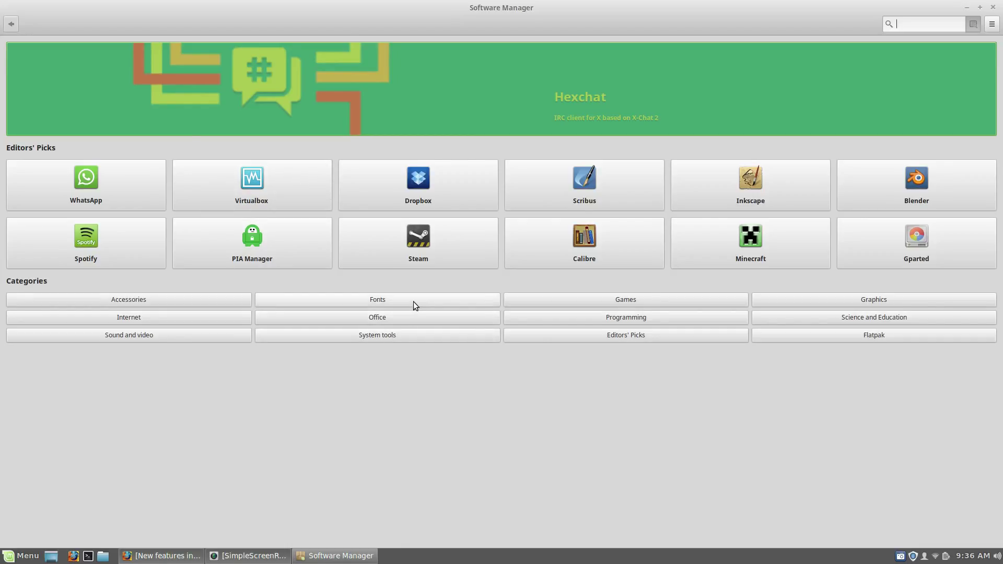
left_click(458, 233)
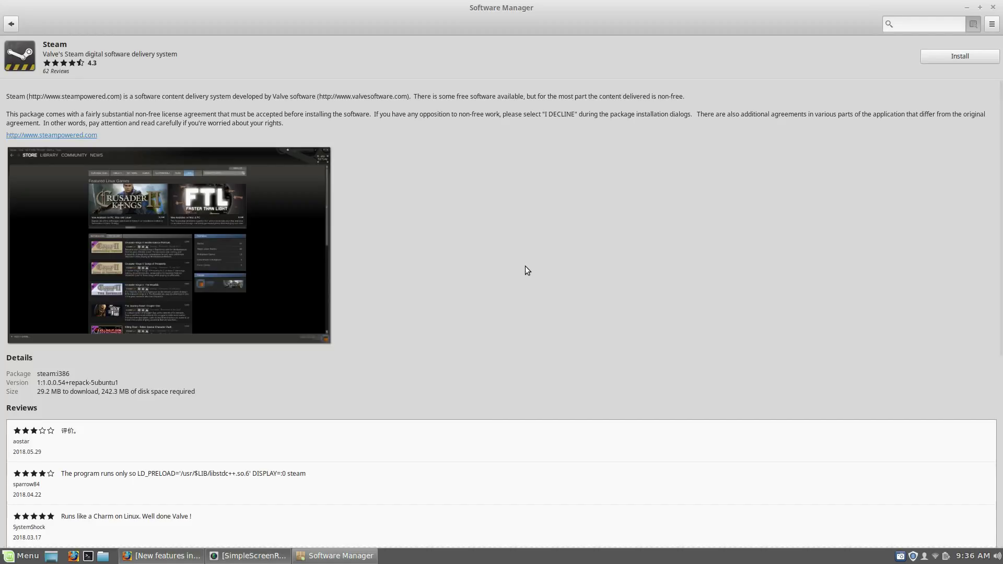
scroll(525, 266, "down", 3)
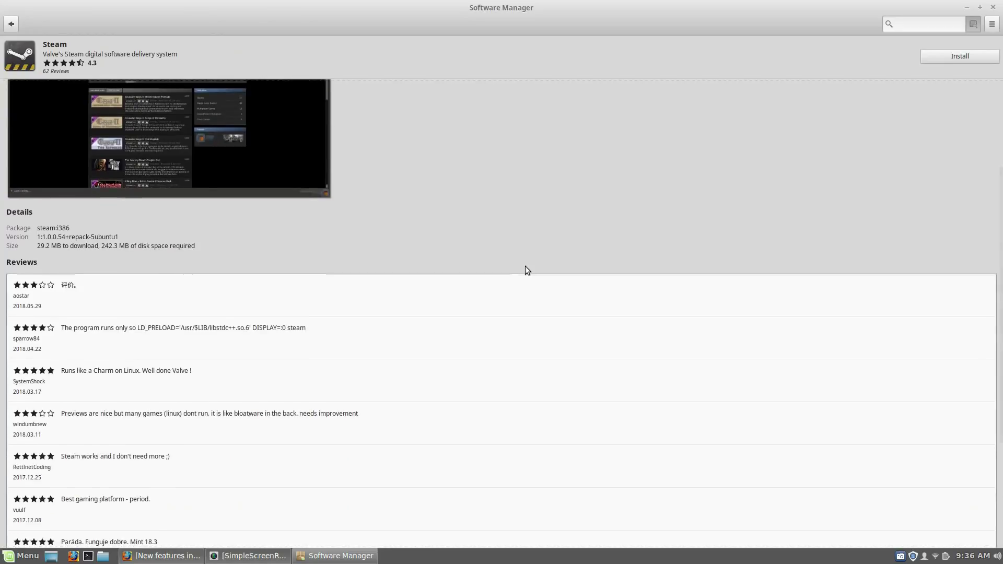
scroll(525, 265, "up", 3)
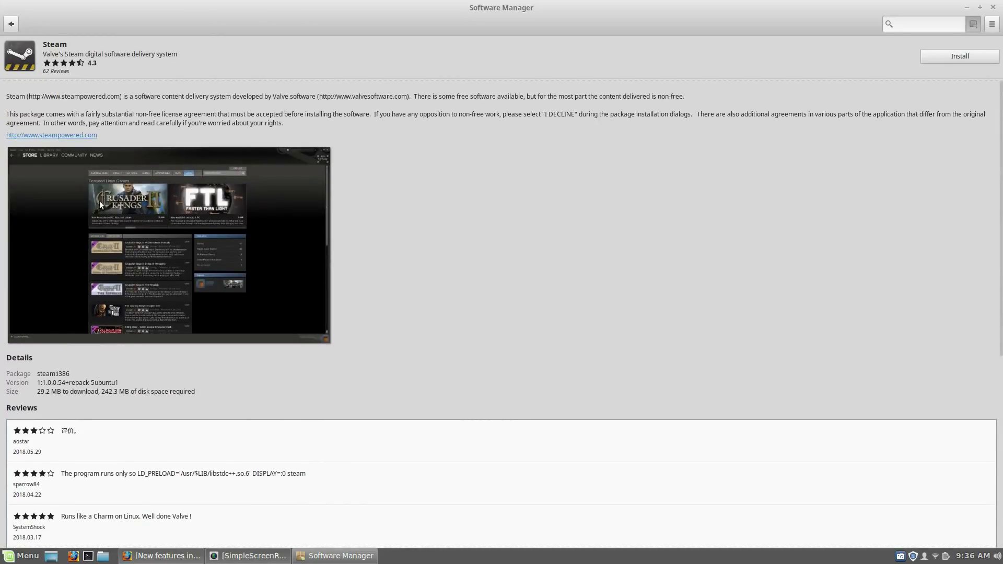
scroll(493, 211, "down", 4)
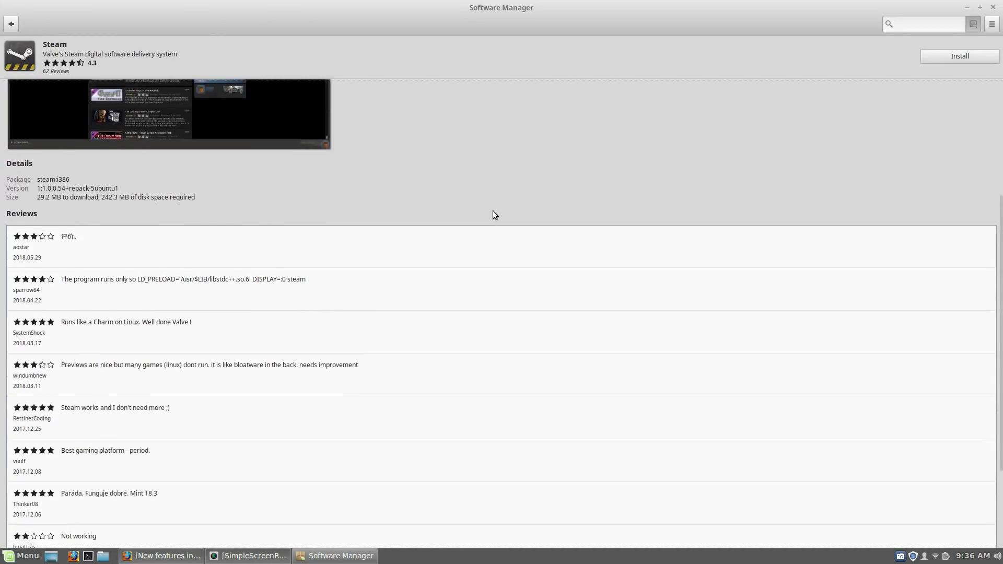
scroll(493, 211, "down", 3)
scroll(493, 211, "up", 6)
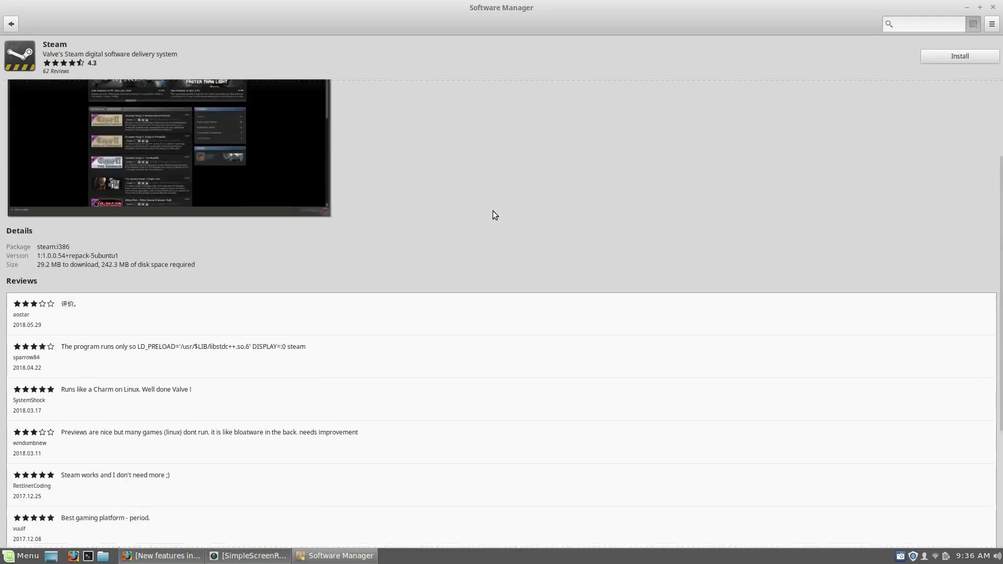
left_click(11, 23)
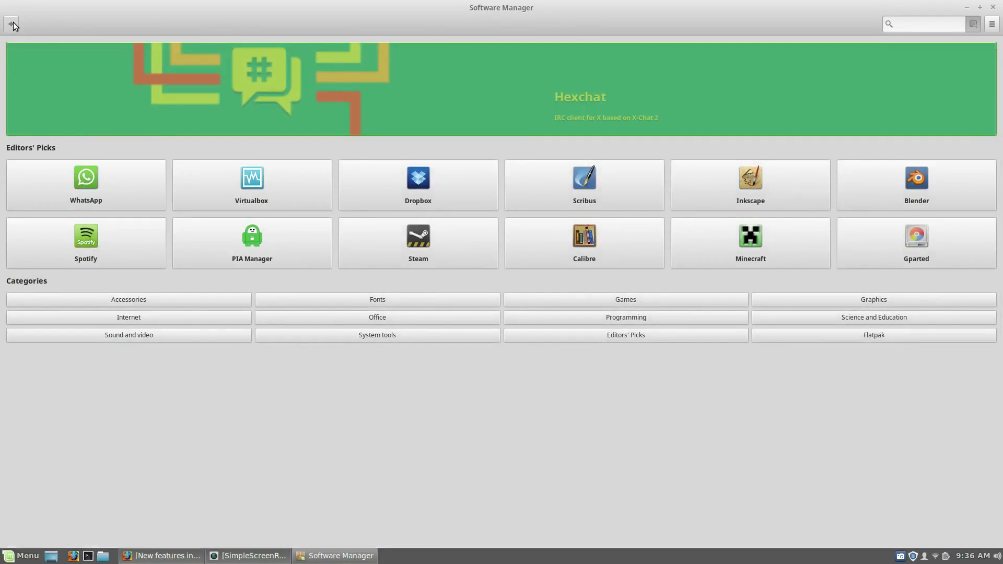
left_click(374, 313)
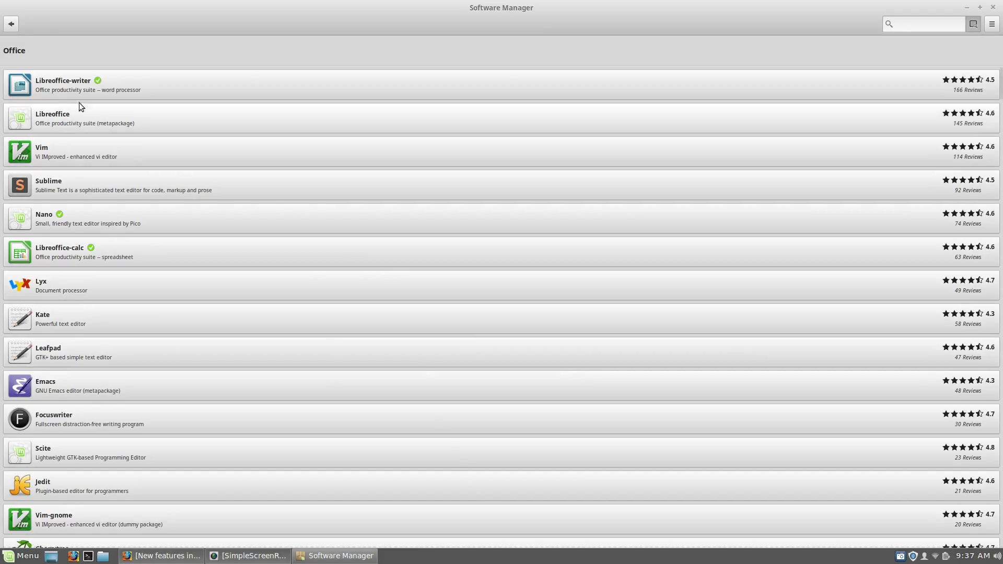
Step: Go back from the Office category to the Software Manager home page
left_click(10, 24)
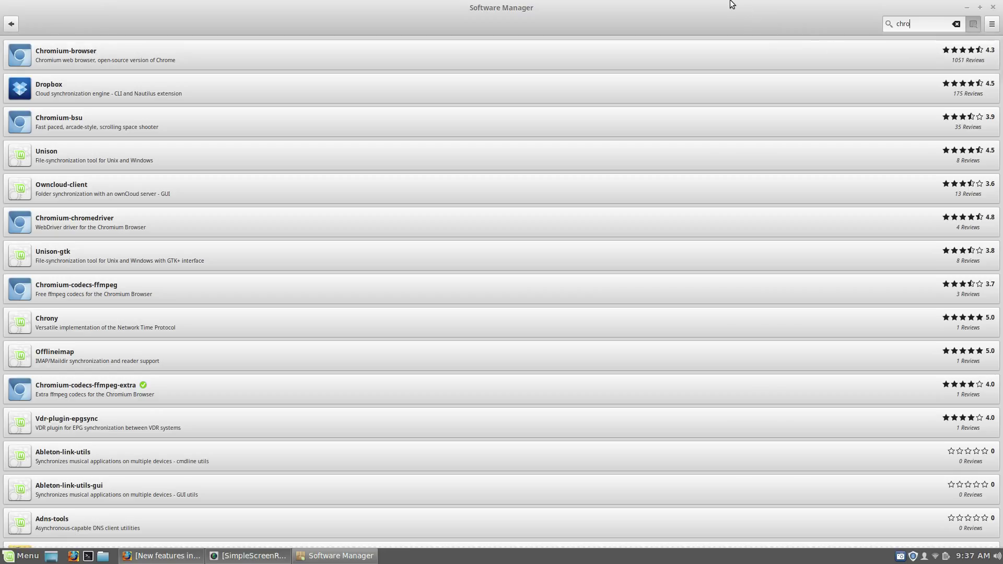
Step: Clear the 'chro' search, return home, and force-quit the unresponsive Software Manager
left_click(955, 24)
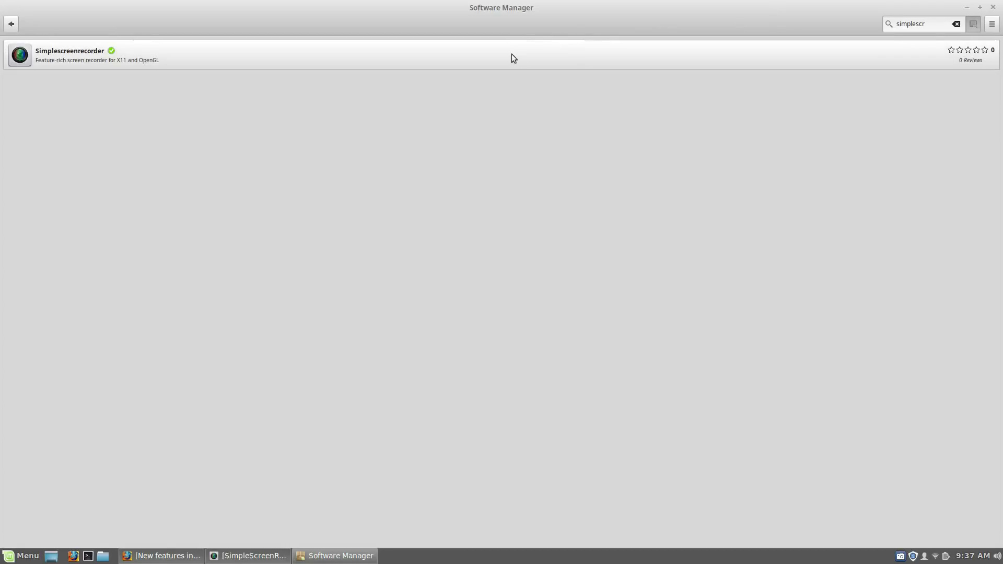
left_click(12, 24)
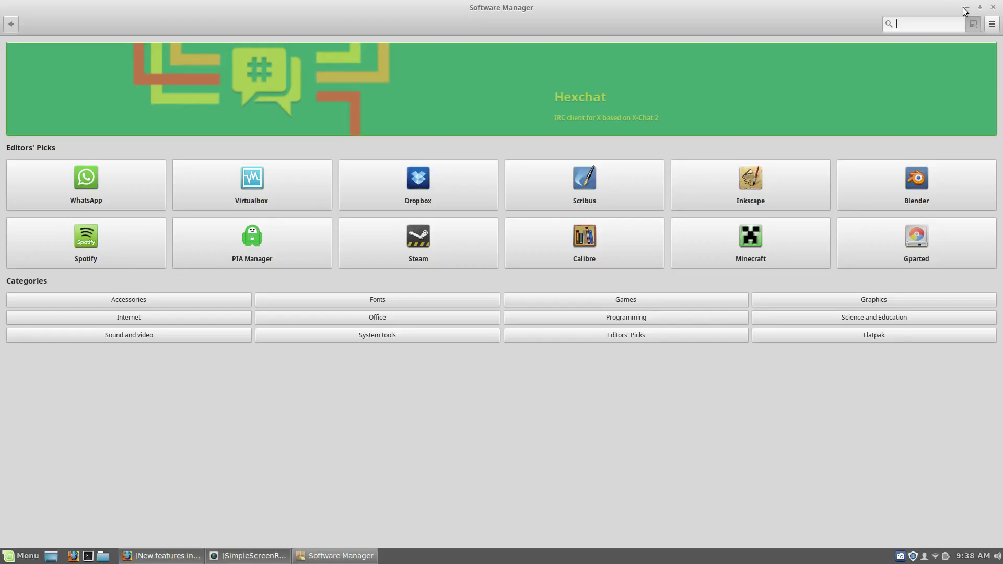
left_click(967, 8)
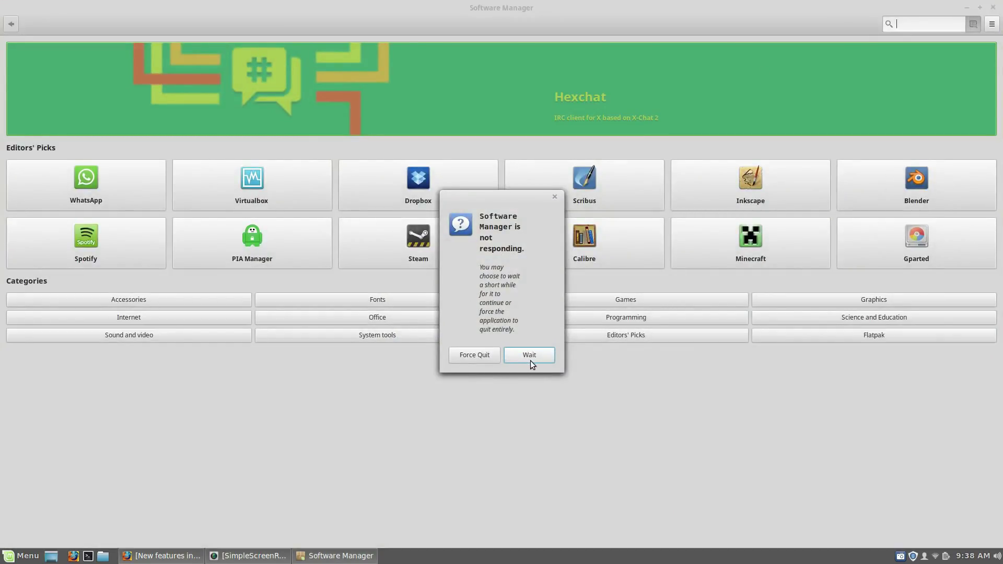
left_click(469, 356)
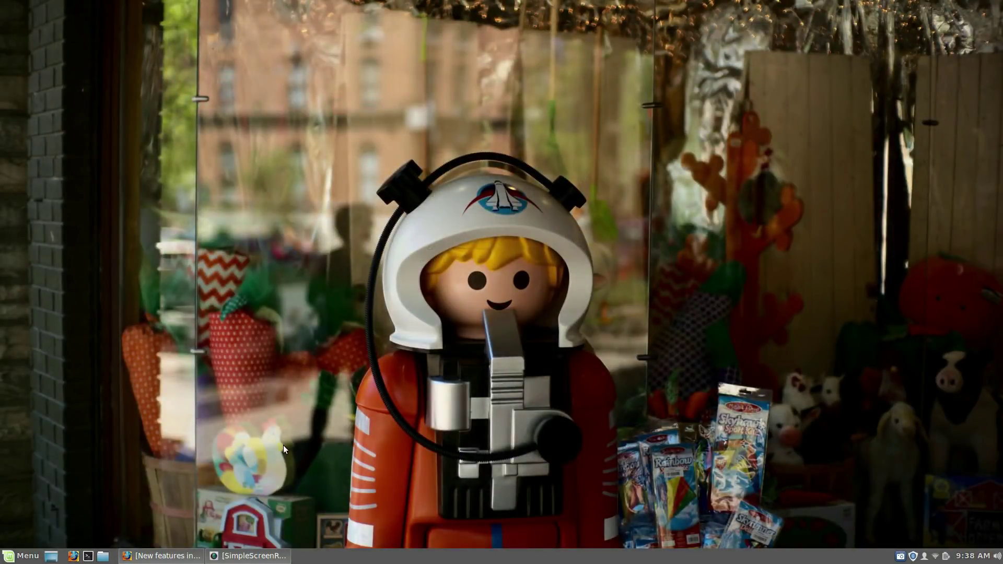
Step: Scroll back up through the Linux Mint 19 release notes in Firefox, close it, and open the desktop context menu
left_click(160, 556)
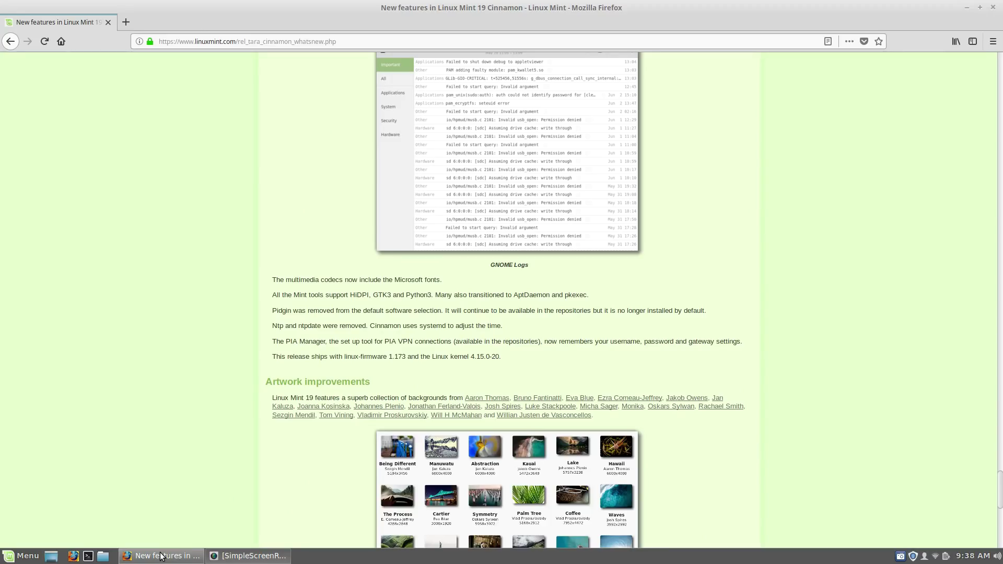
scroll(697, 225, "up", 10)
scroll(699, 229, "up", 10)
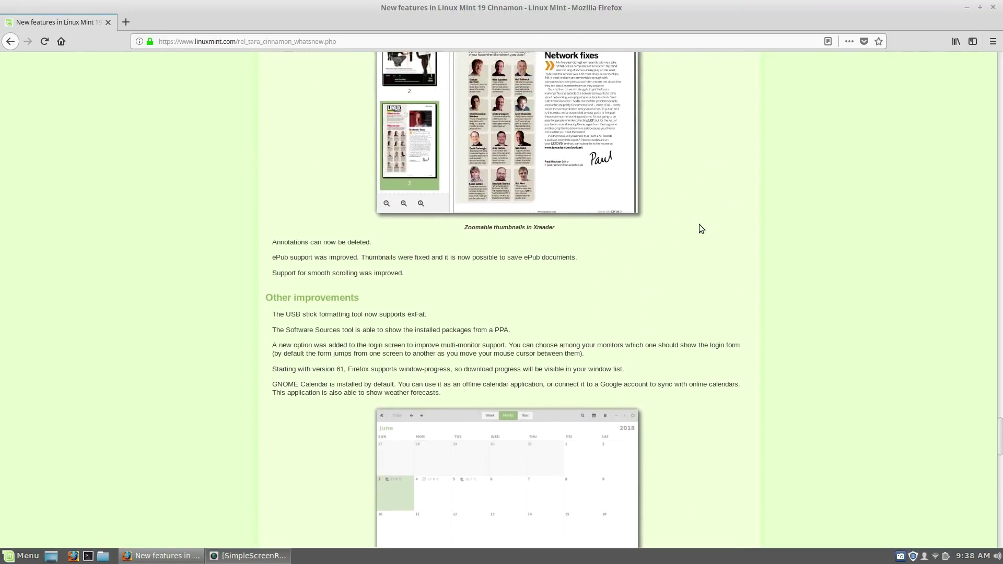
scroll(699, 228, "up", 10)
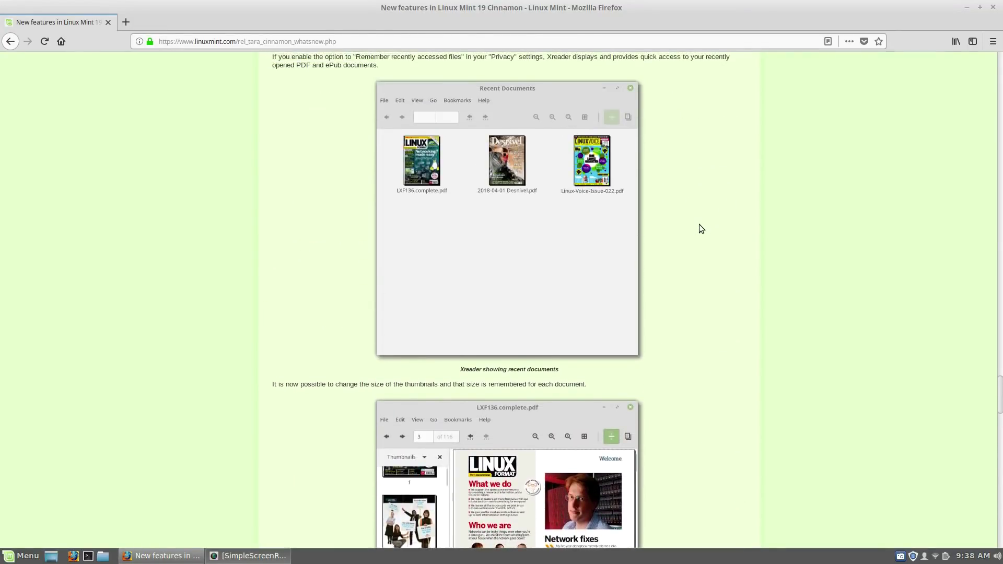
scroll(699, 229, "up", 10)
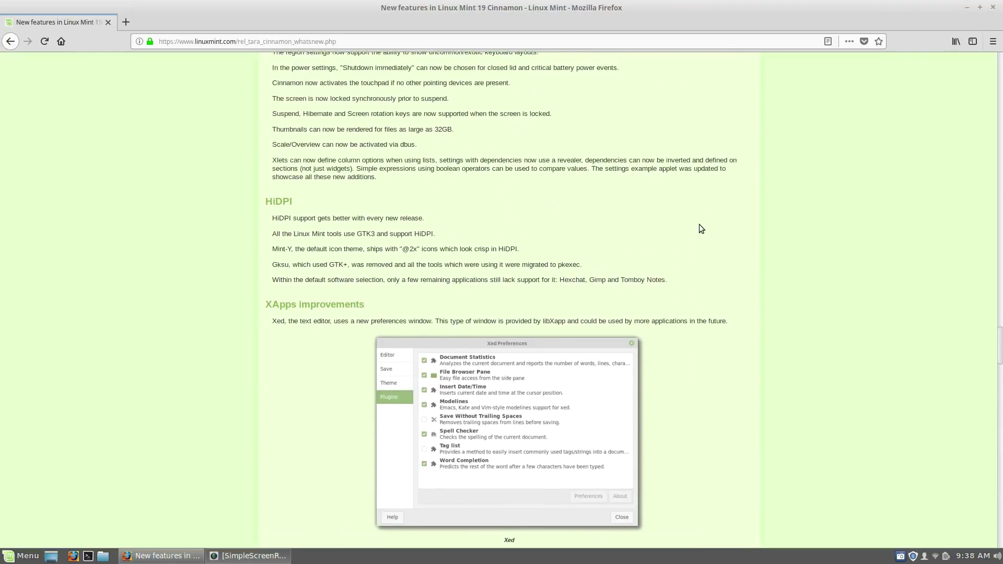
scroll(699, 229, "up", 10)
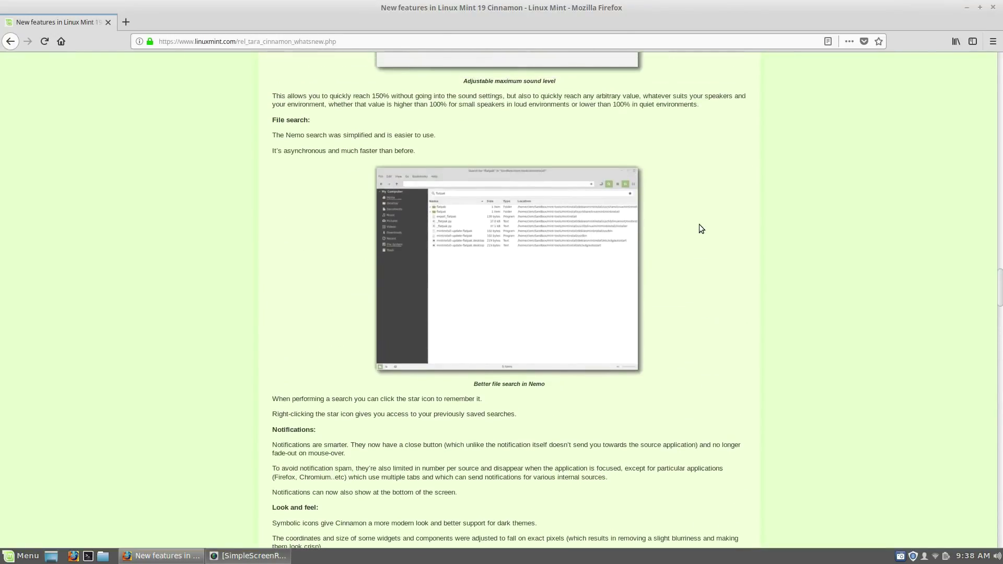
scroll(699, 229, "up", 8)
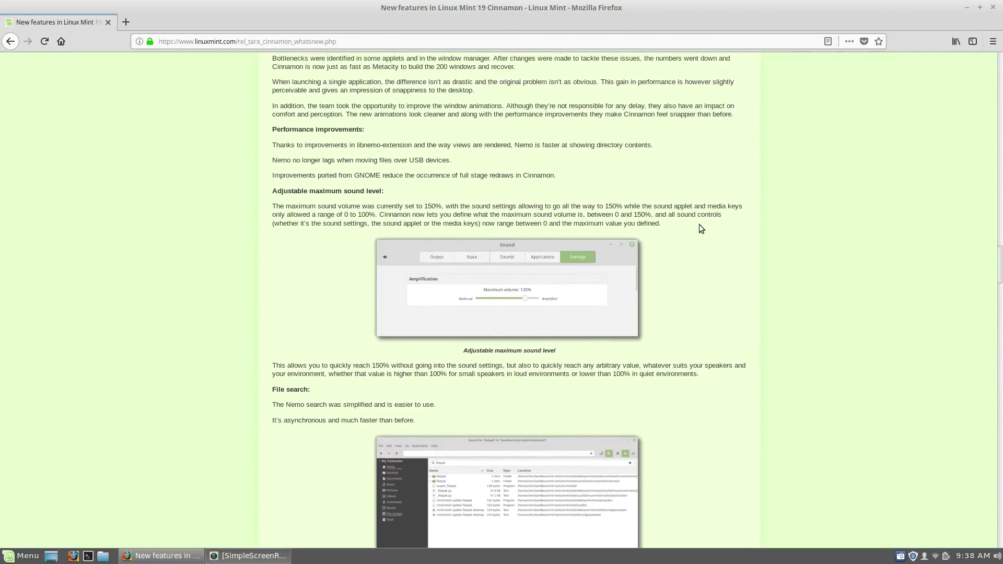
left_click(994, 7)
right_click(434, 241)
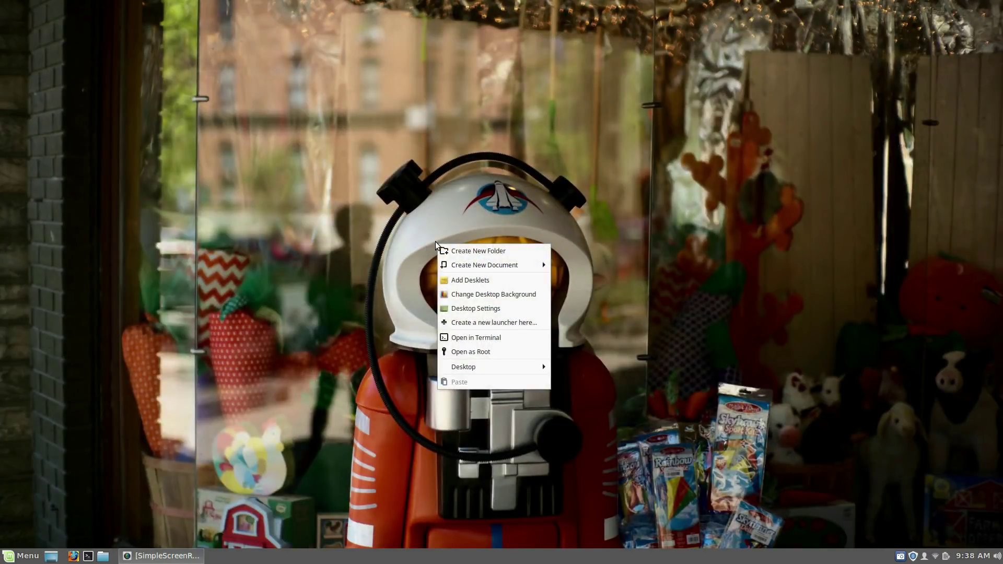
Step: Dismiss the desktop menu and launch Themes from the application menu's Preferences
left_click(320, 263)
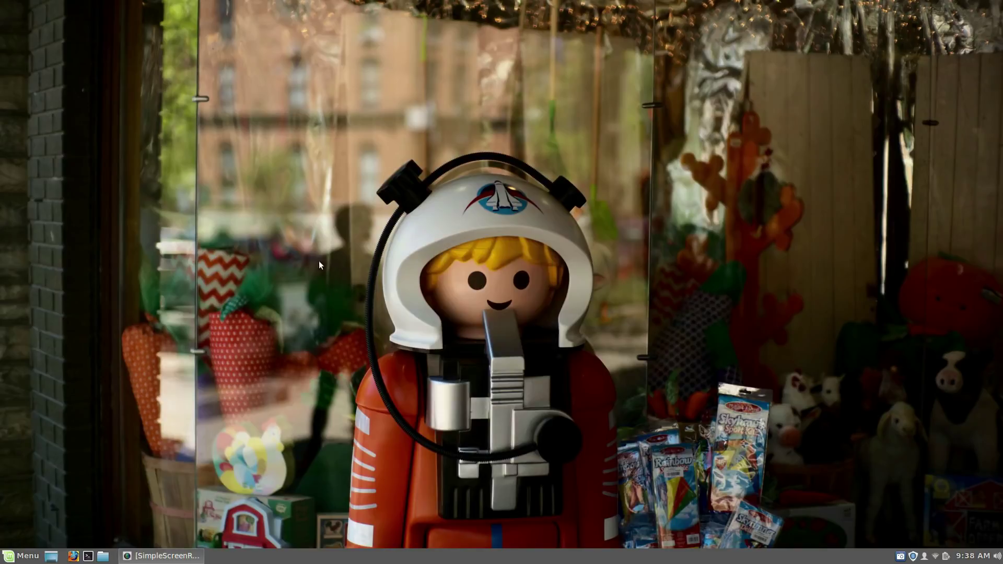
left_click(7, 557)
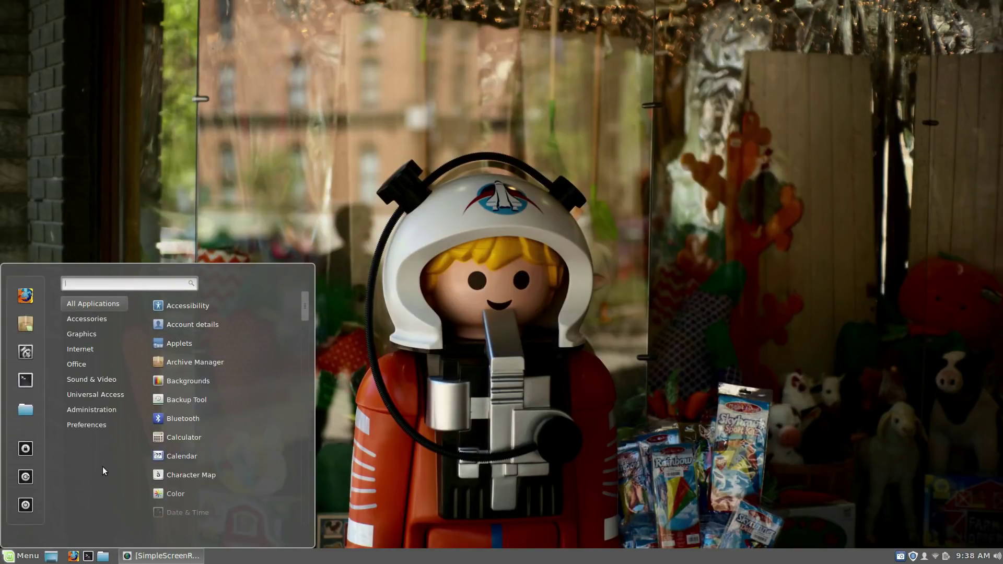
mouse_move(102, 393)
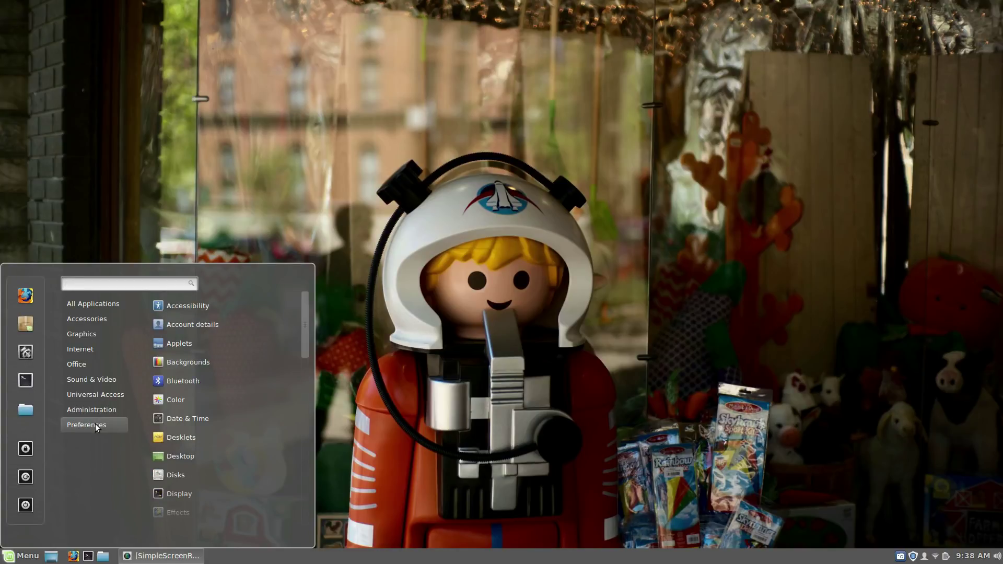
scroll(194, 434, "down", 6)
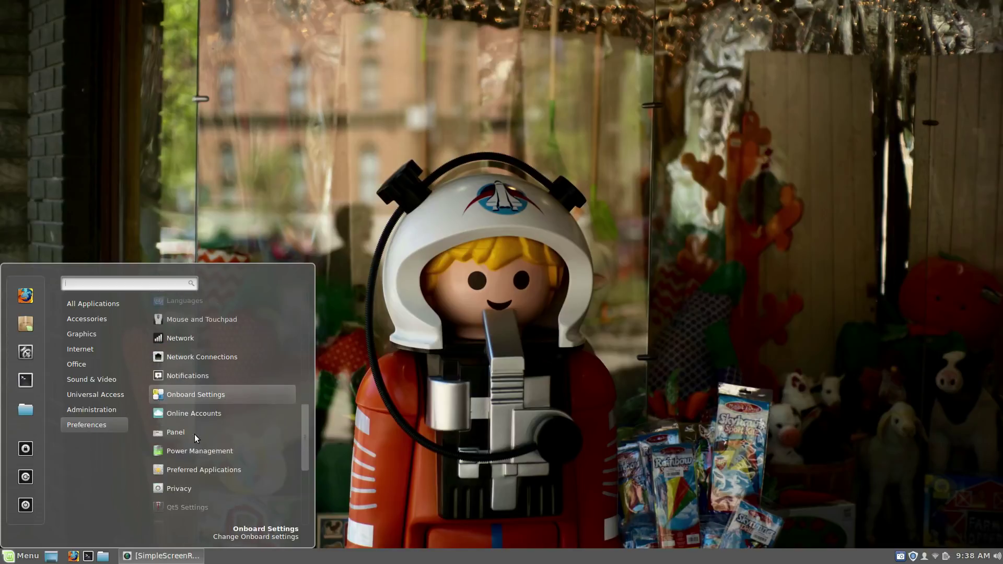
scroll(194, 434, "down", 5)
left_click(189, 439)
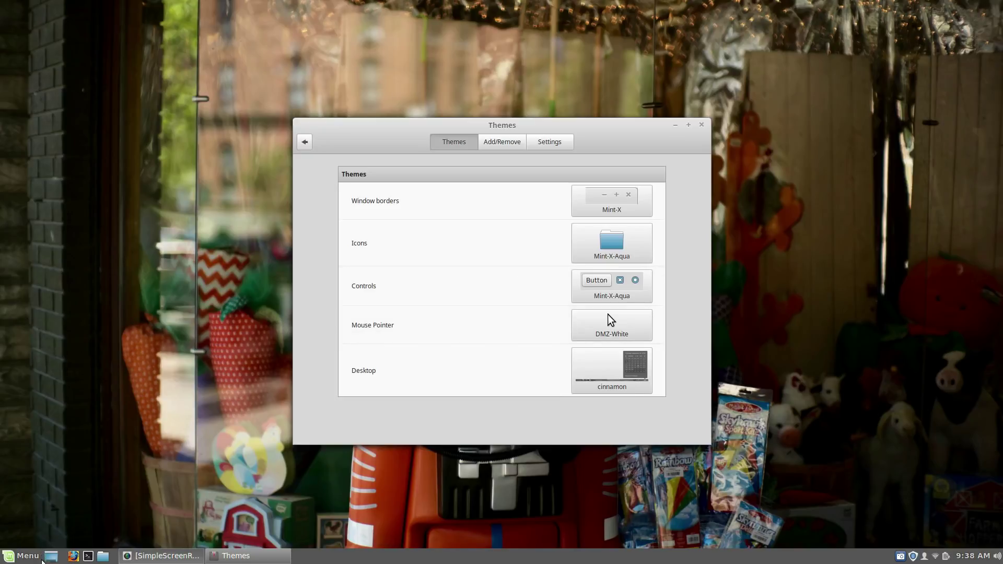
left_click(31, 558)
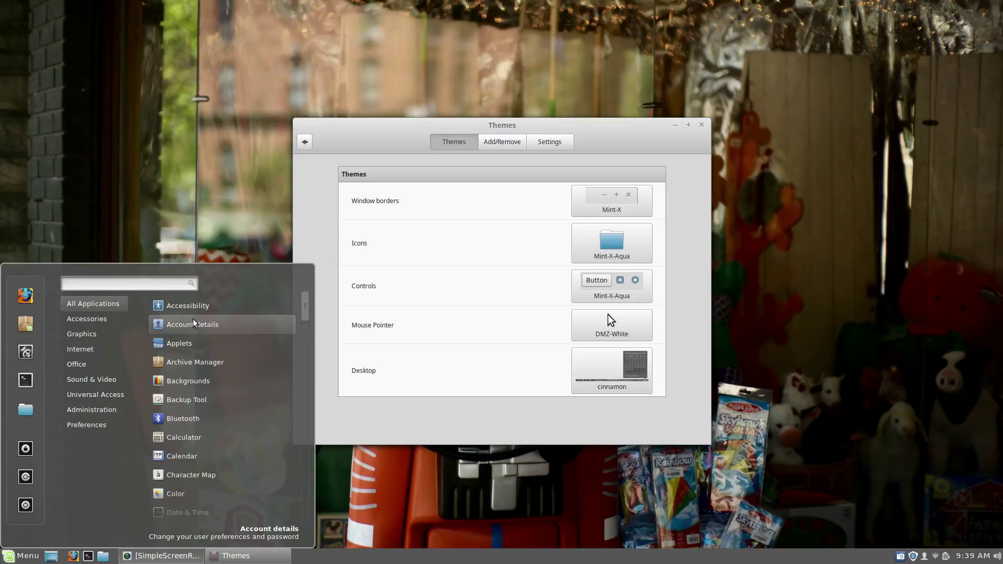
scroll(191, 366, "down", 6)
scroll(186, 385, "down", 10)
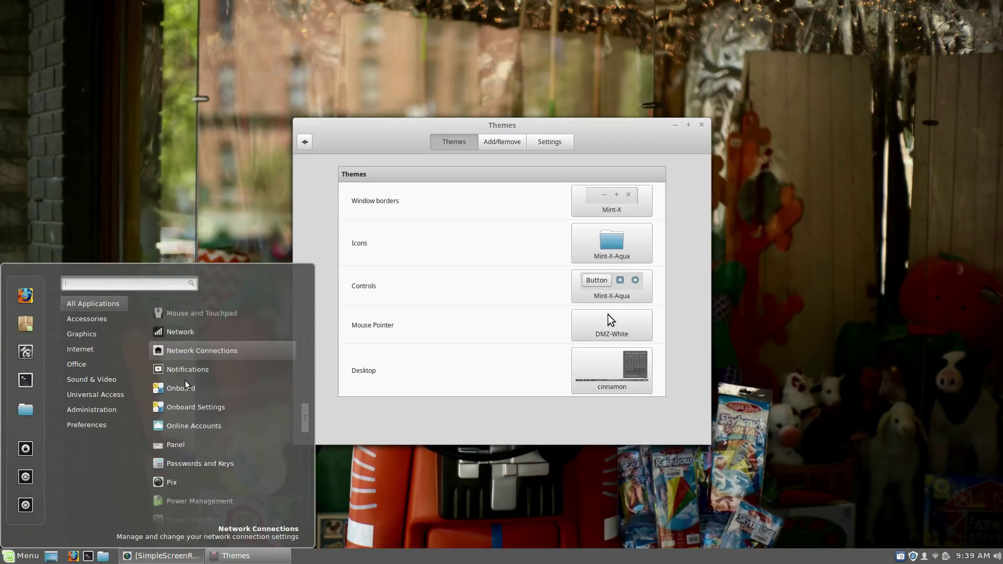
scroll(186, 385, "up", 7)
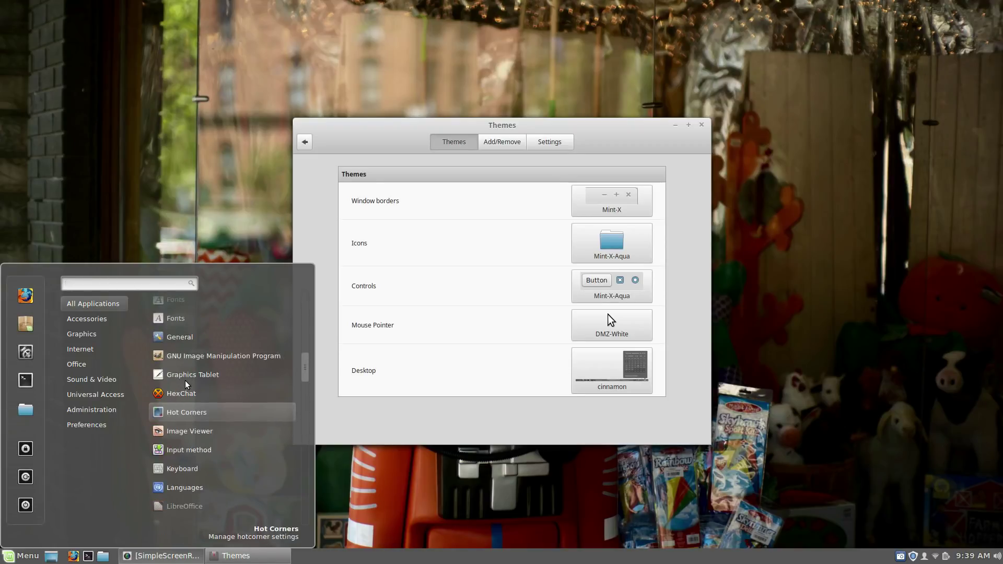
scroll(186, 384, "up", 7)
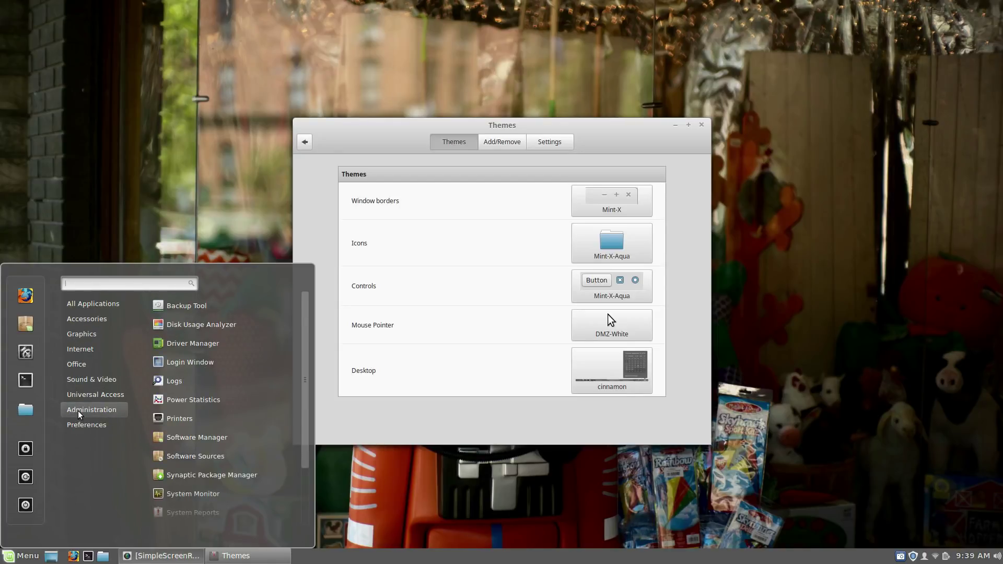
left_click(197, 238)
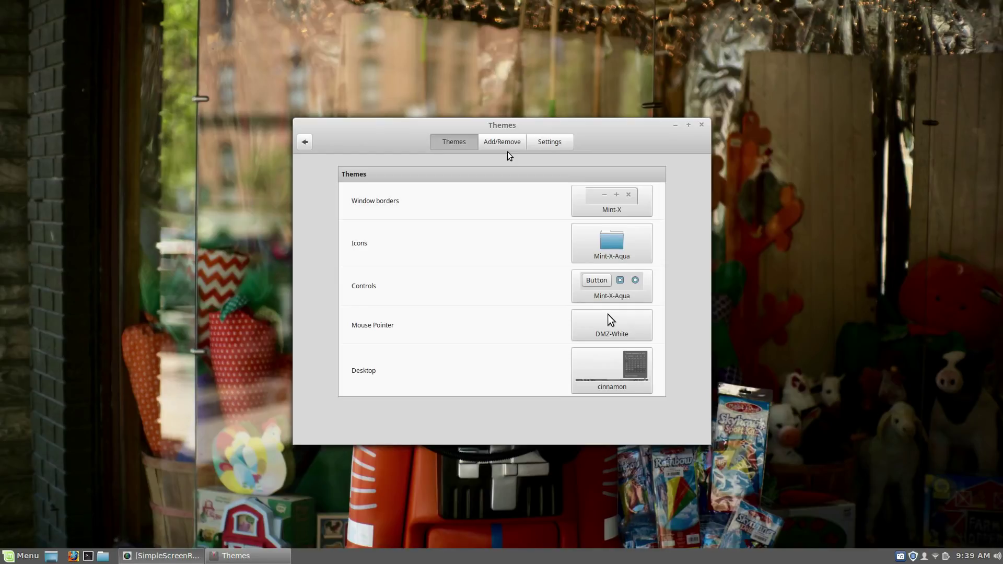
Step: Apply the Mint-Y window border theme, then Mint-Y-Dark
left_click(613, 202)
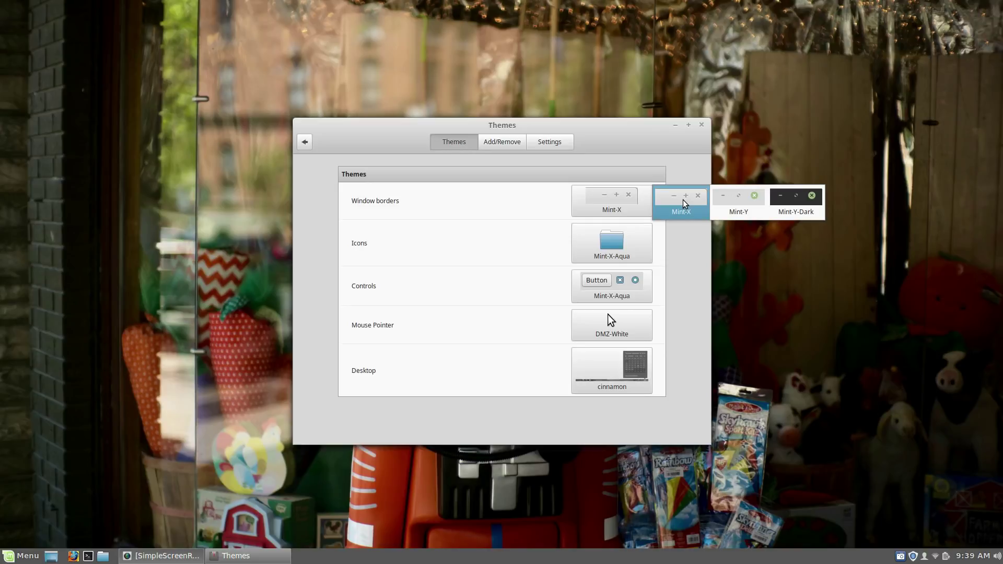
left_click(737, 203)
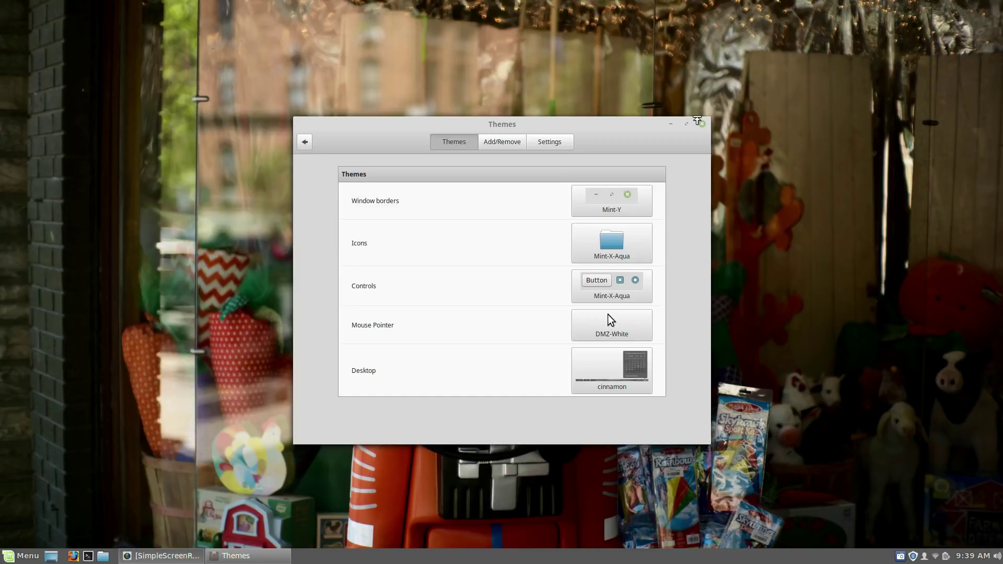
left_click(624, 193)
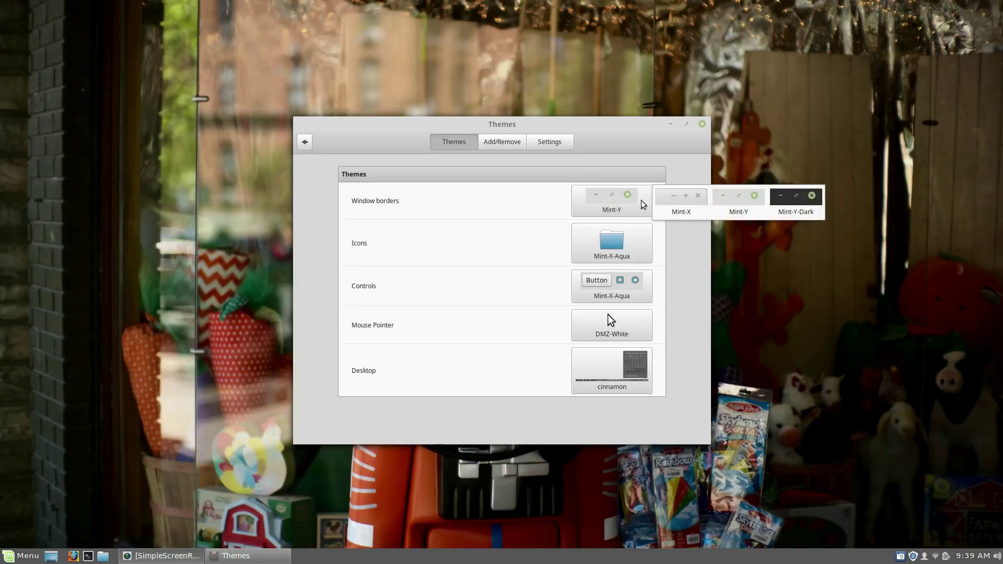
left_click(779, 202)
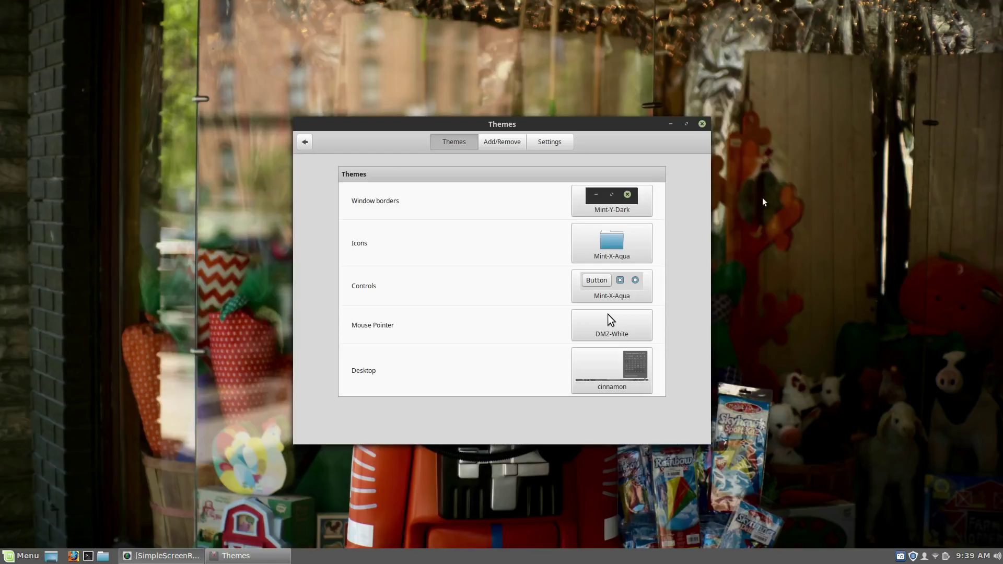
left_click(627, 195)
Step: Restore Mint-X window borders and keep Mint-X-Aqua for the icons and controls
left_click(691, 201)
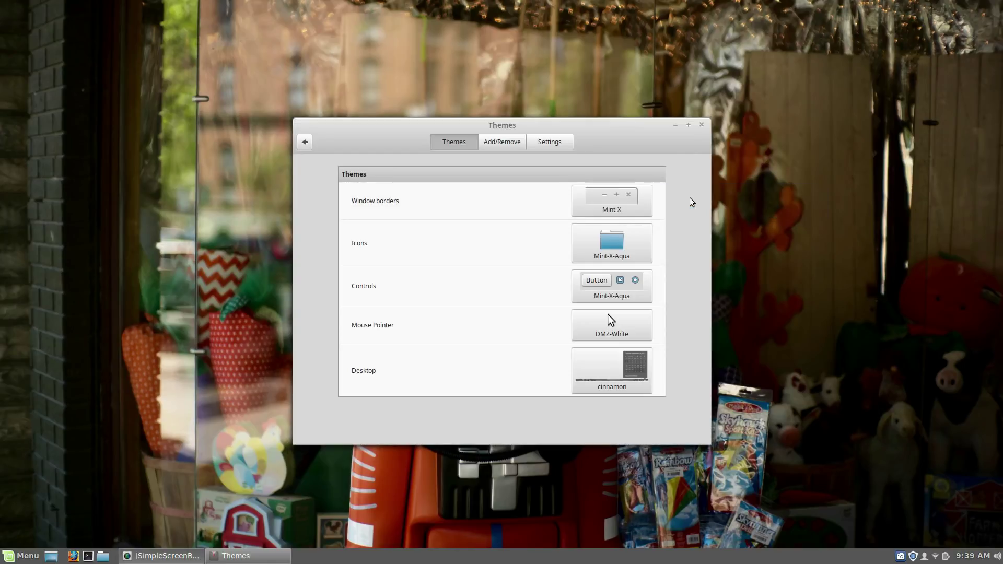
left_click(613, 238)
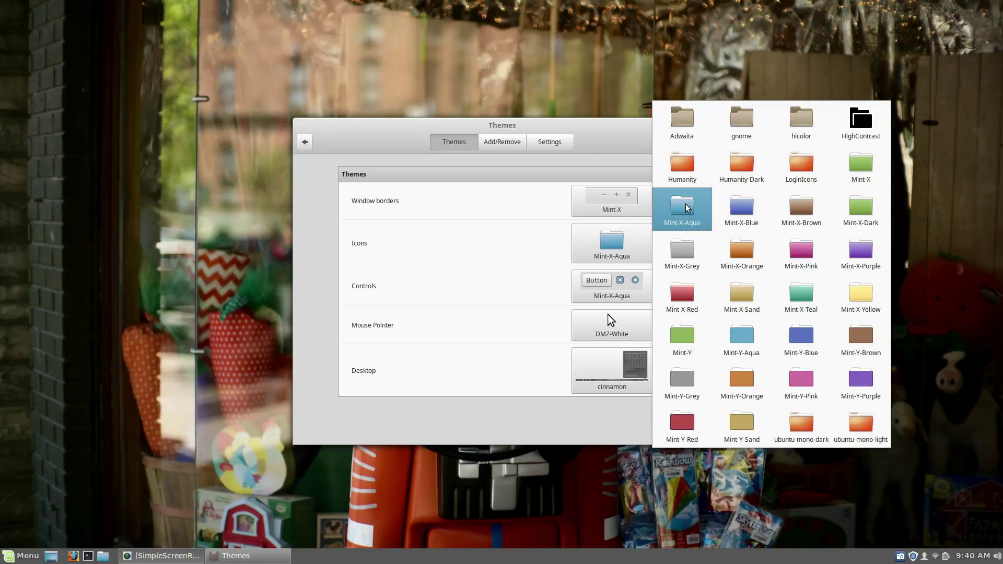
left_click(686, 205)
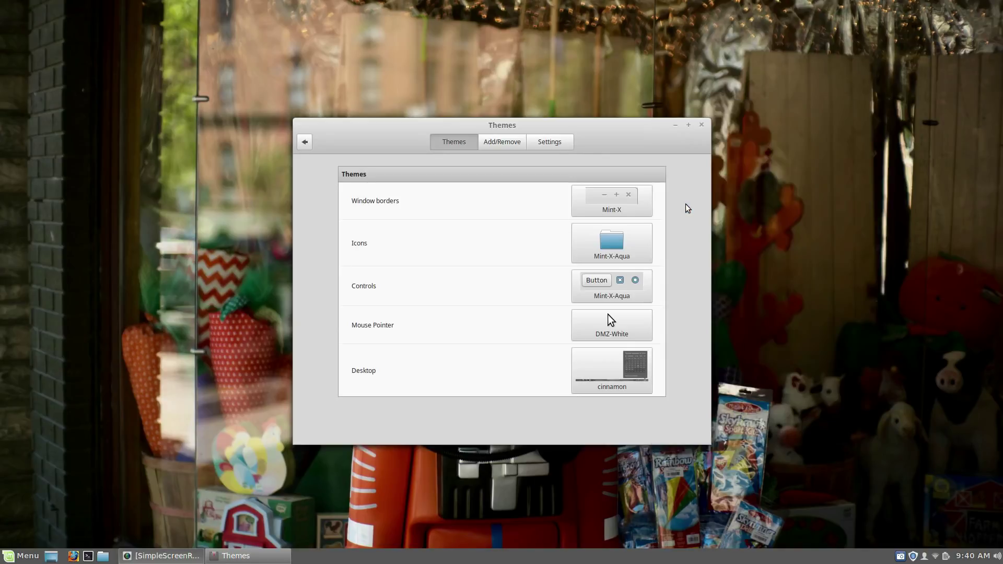
left_click(606, 282)
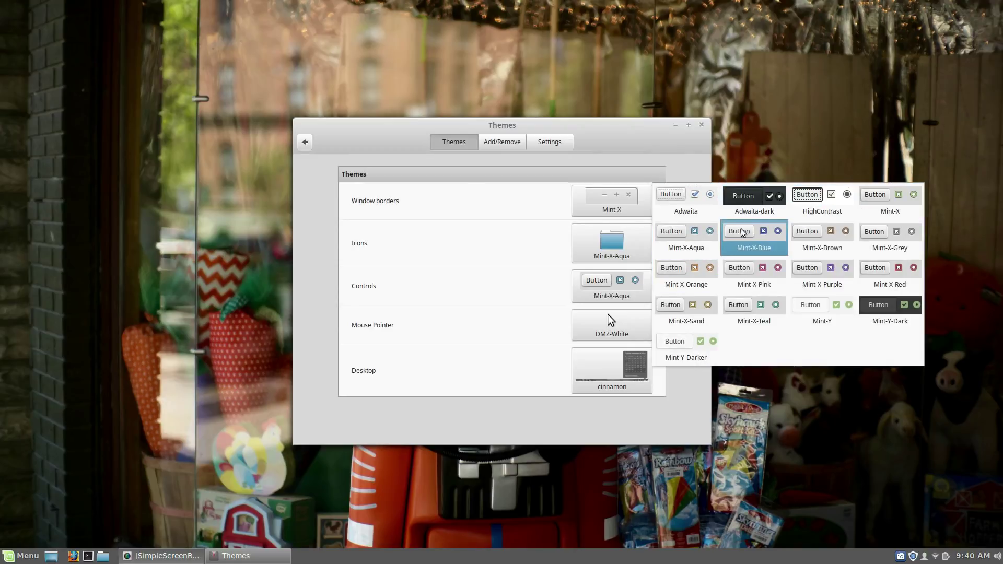
left_click(695, 232)
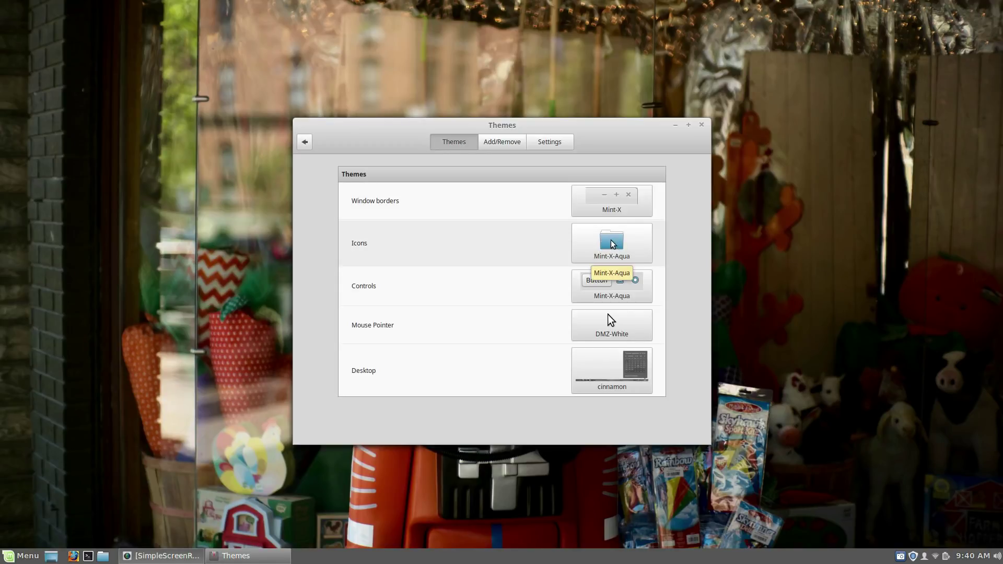
Step: Keep the DMZ-White pointer and set the desktop theme to Mint-X-Aqua
left_click(612, 322)
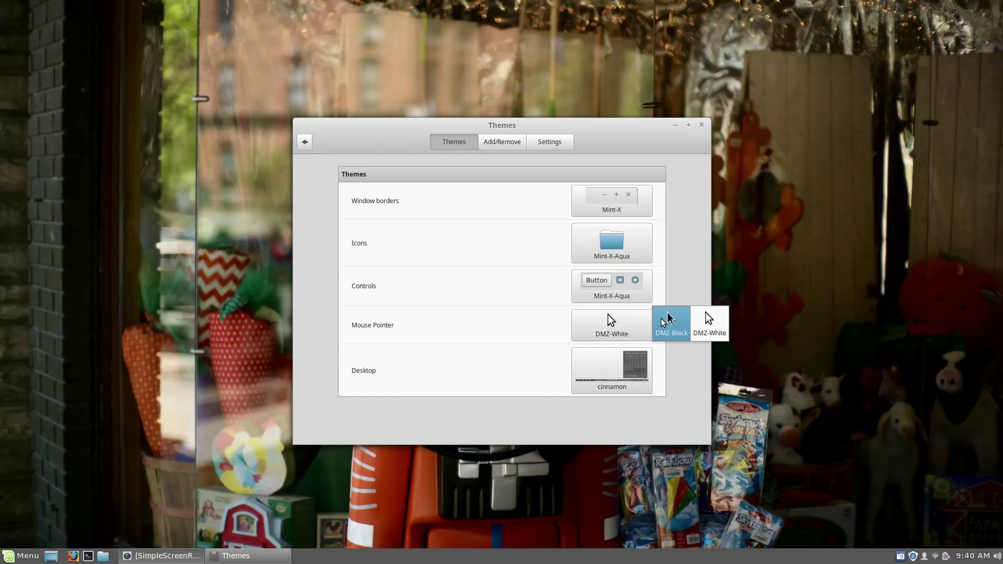
left_click(614, 319)
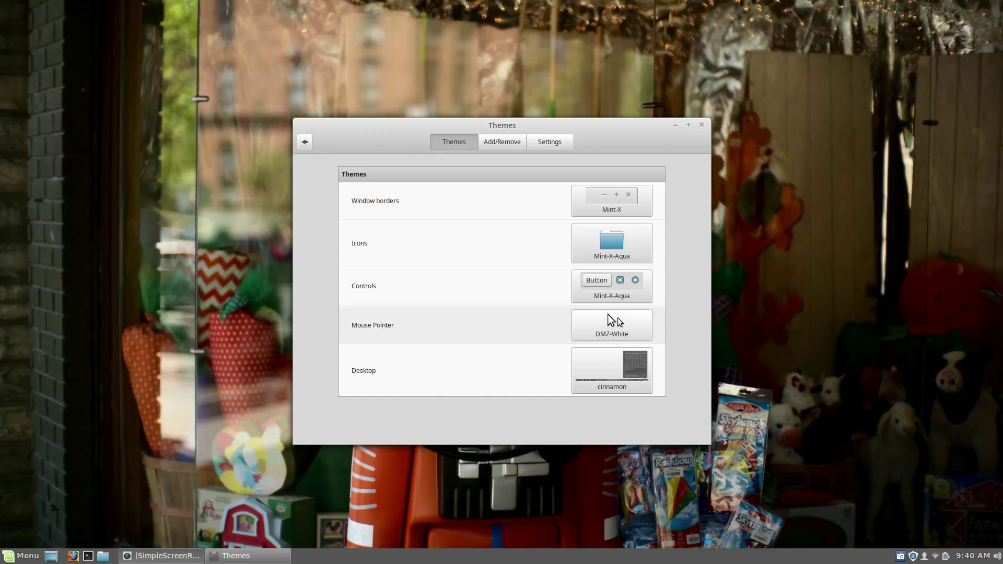
left_click(600, 351)
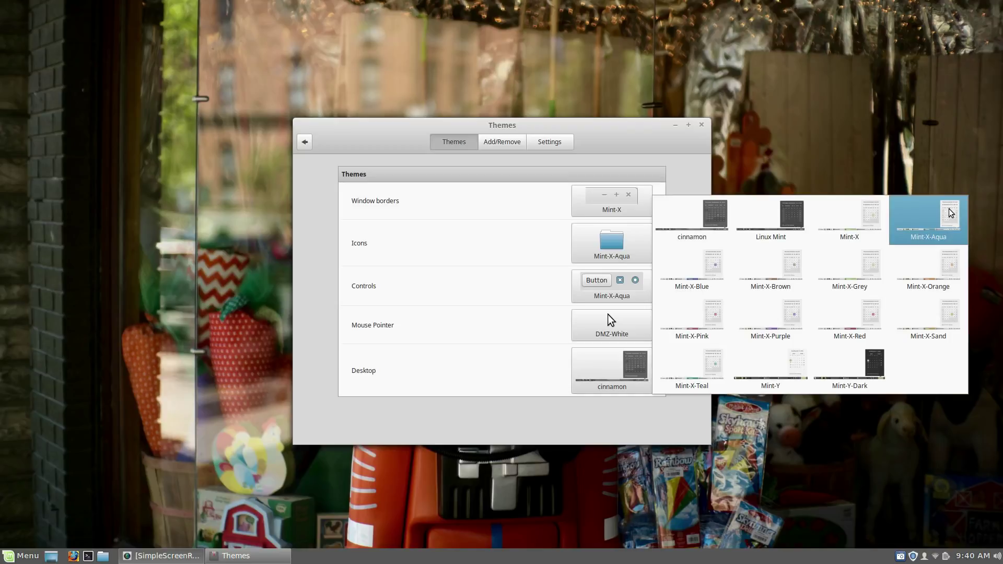
left_click(949, 212)
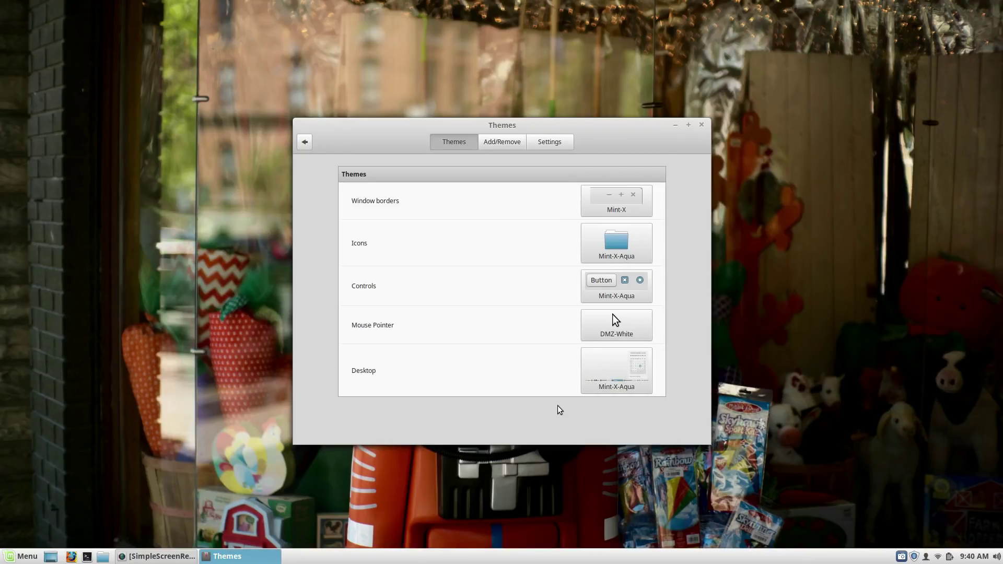
Step: Browse the downloadable themes and the Settings tab options, then return to System Settings
left_click(503, 142)
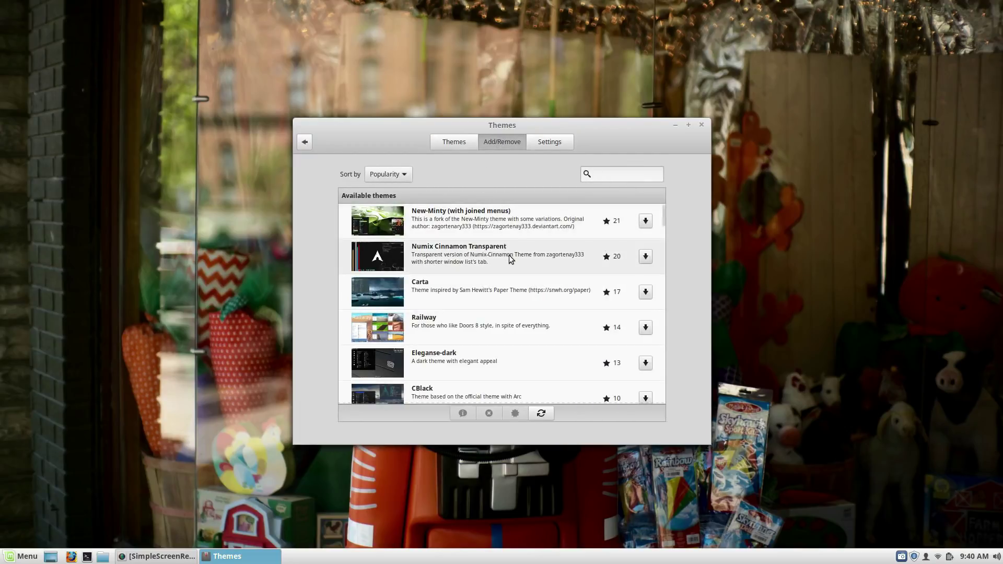
scroll(506, 261, "down", 5)
scroll(511, 259, "down", 6)
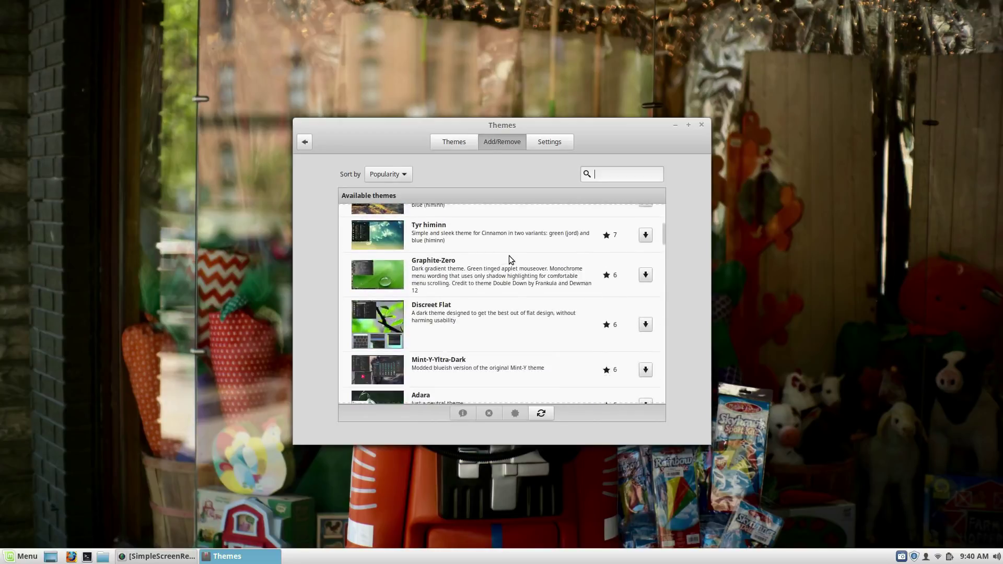
scroll(511, 259, "up", 4)
scroll(508, 252, "up", 5)
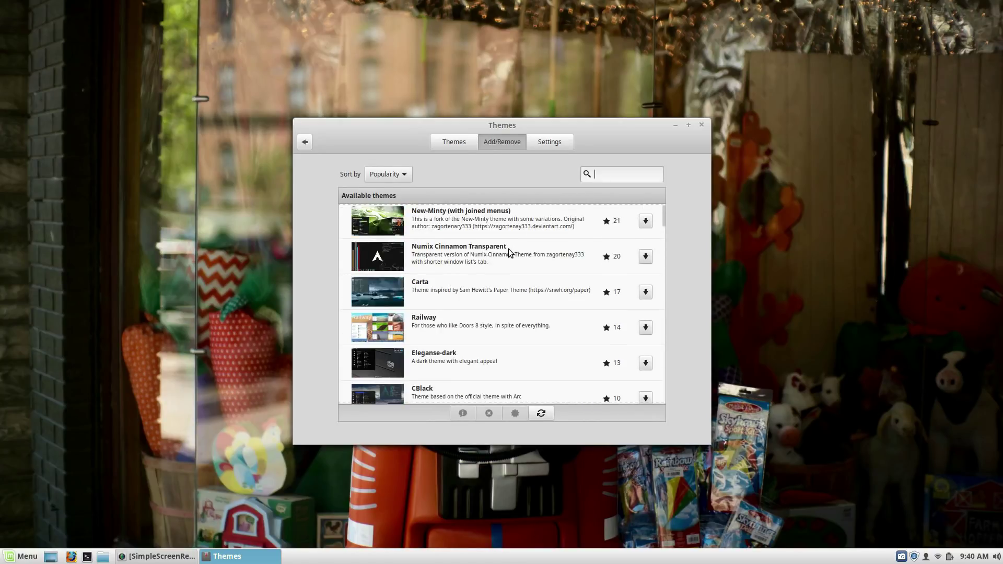
left_click(552, 143)
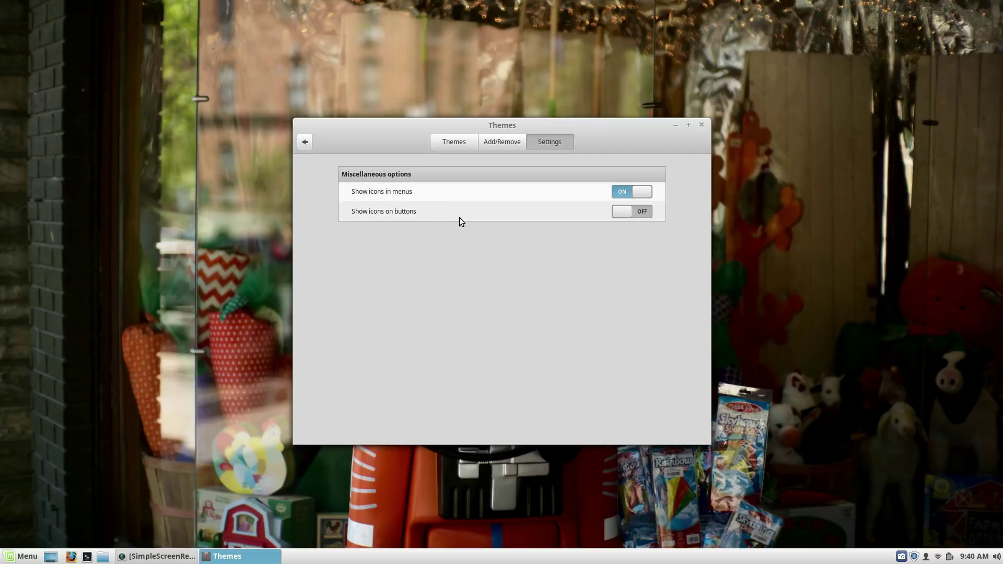
left_click(306, 142)
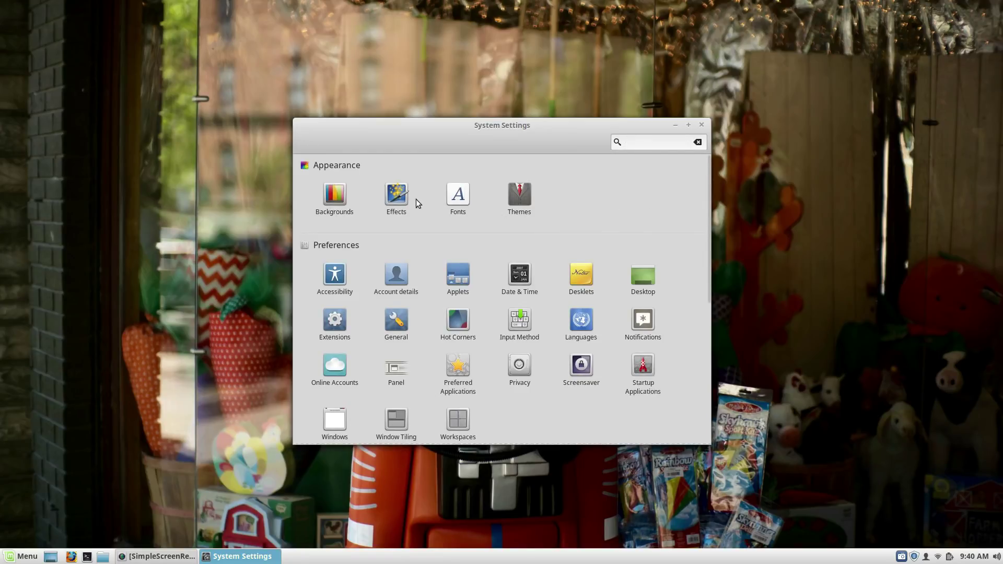
Step: Open the Effects page in Cinnamon System Settings to review the desktop effects
left_click(401, 199)
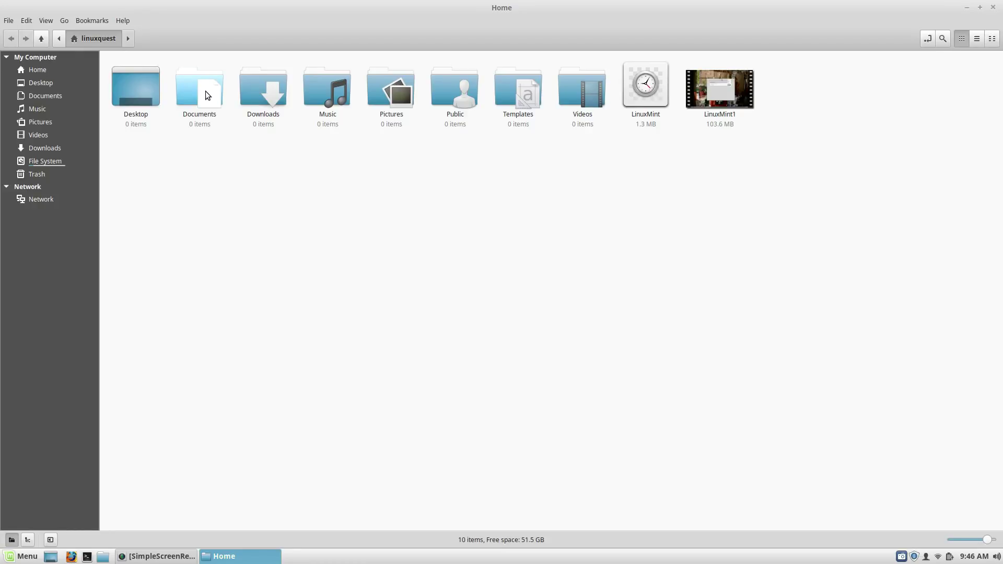
Step: Enlarge the Home folder icons with View > Zoom In, then open Edit > Preferences
left_click(45, 22)
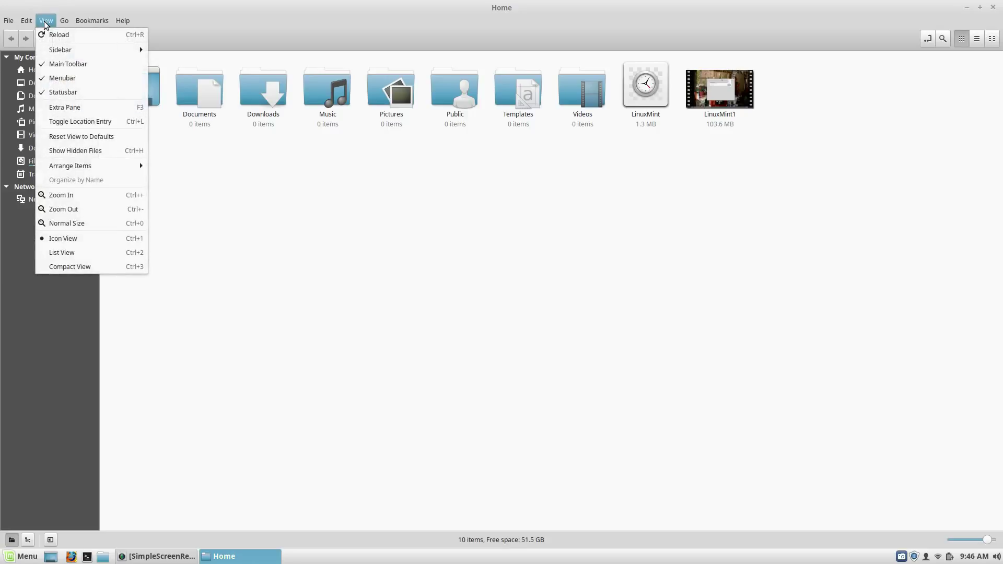
left_click(99, 196)
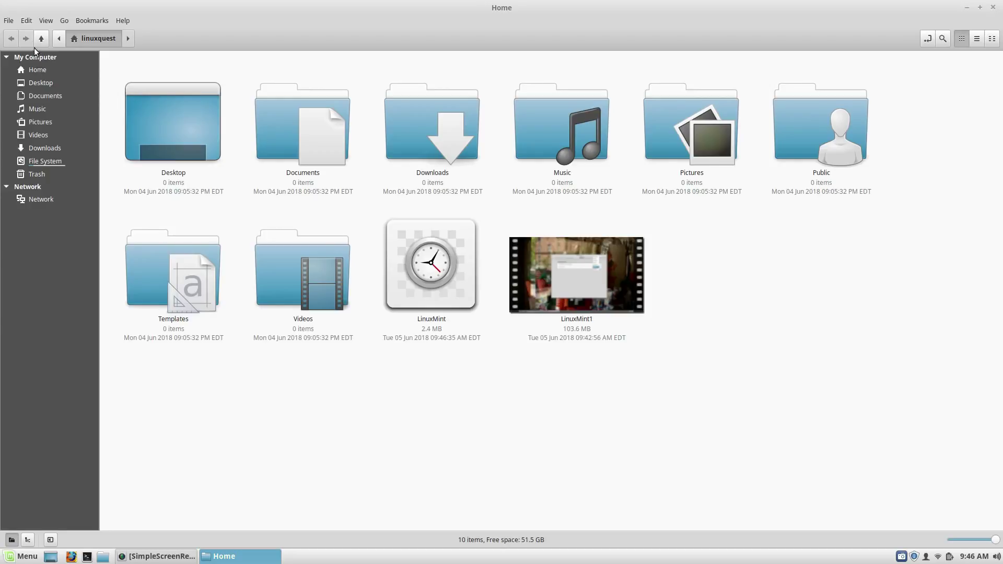
left_click(27, 22)
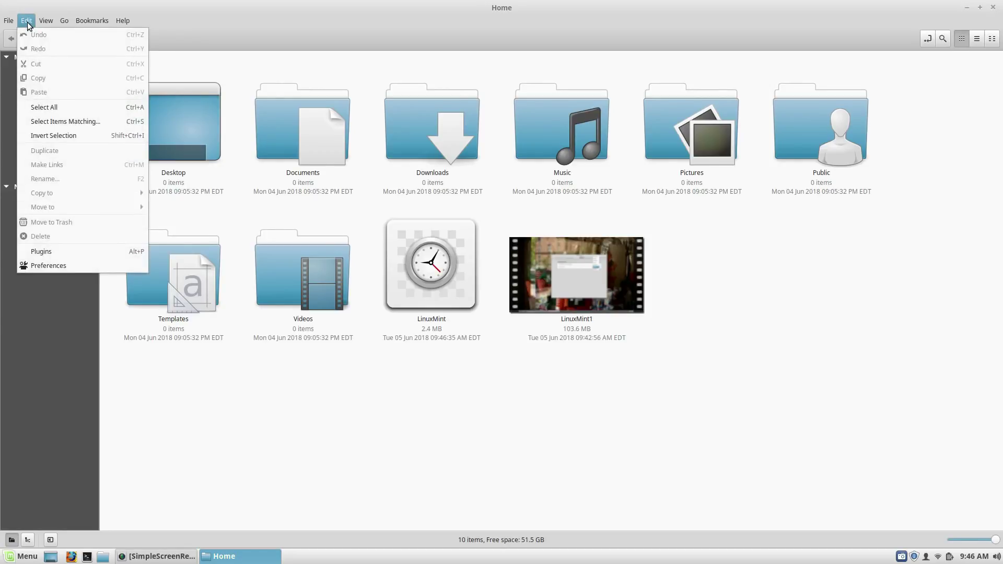
left_click(62, 265)
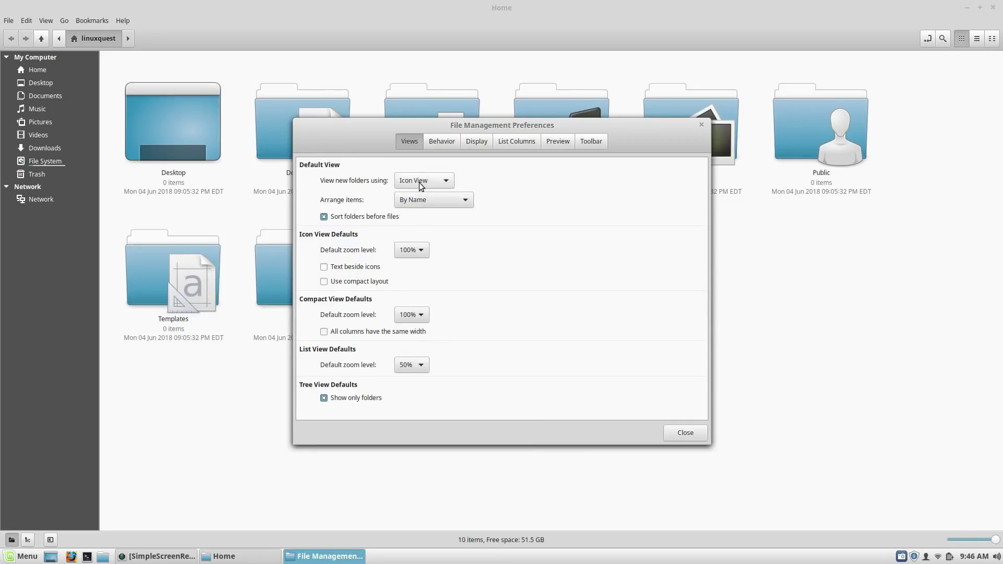
Step: Review Nemo's Behavior, Display, List Columns, Preview and Toolbar preference pages, enlarging the dialog
left_click(437, 144)
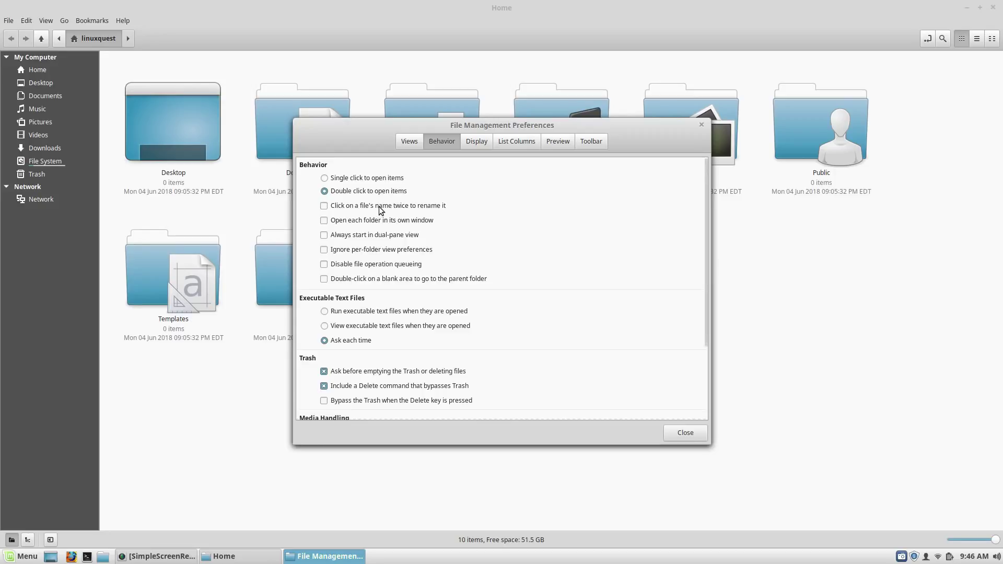
scroll(511, 258, "down", 4)
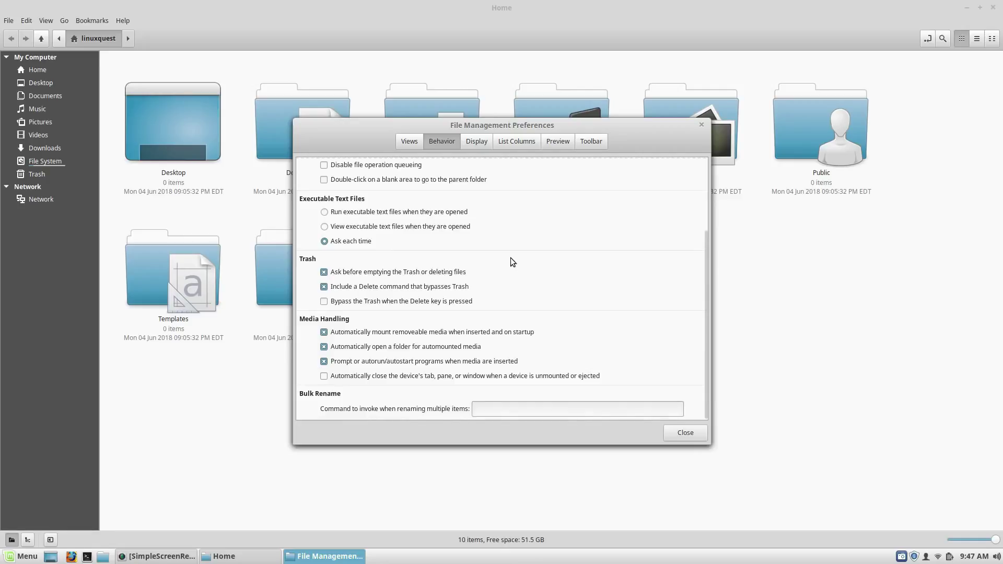
scroll(510, 258, "up", 4)
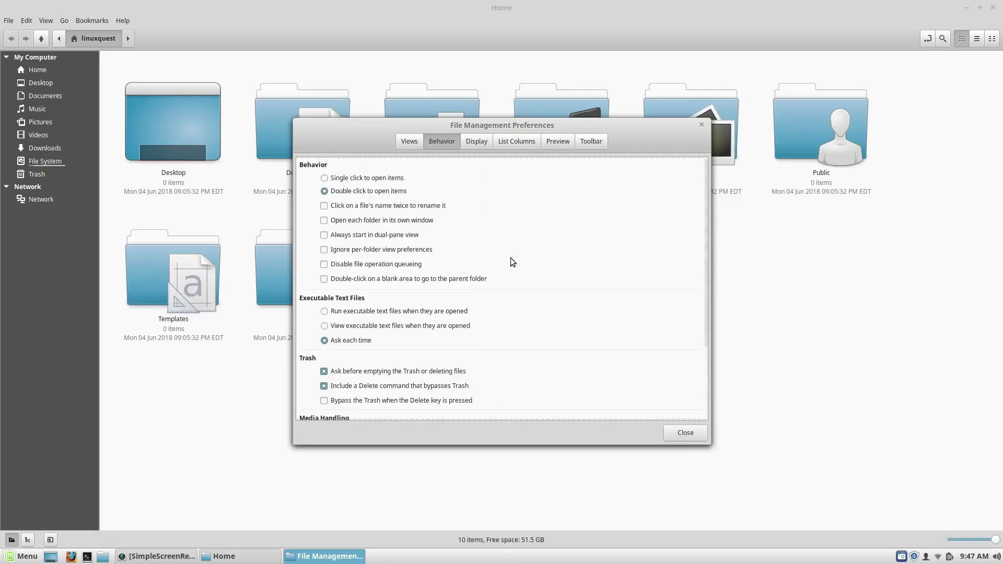
left_click(480, 143)
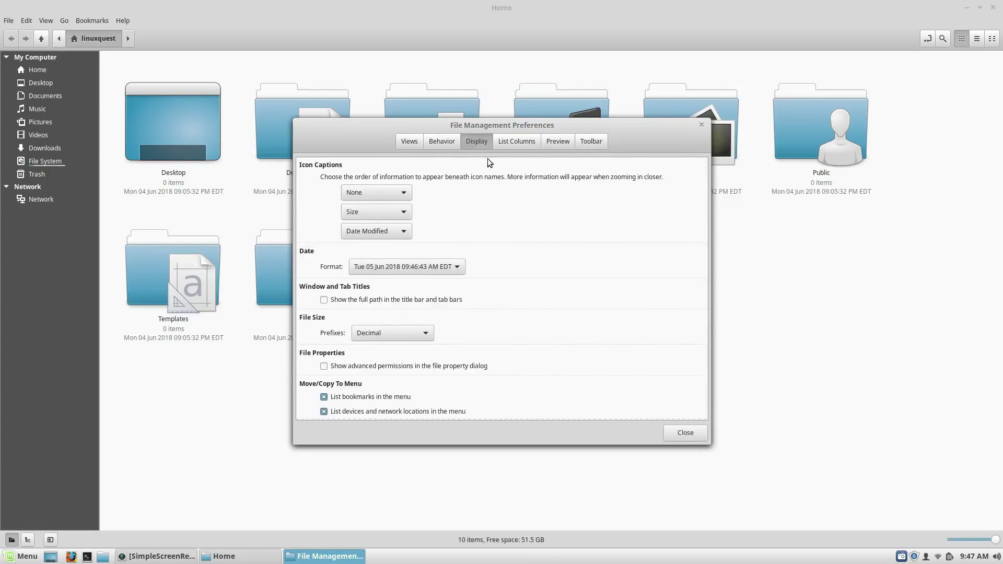
left_click_drag(711, 113, 748, 113)
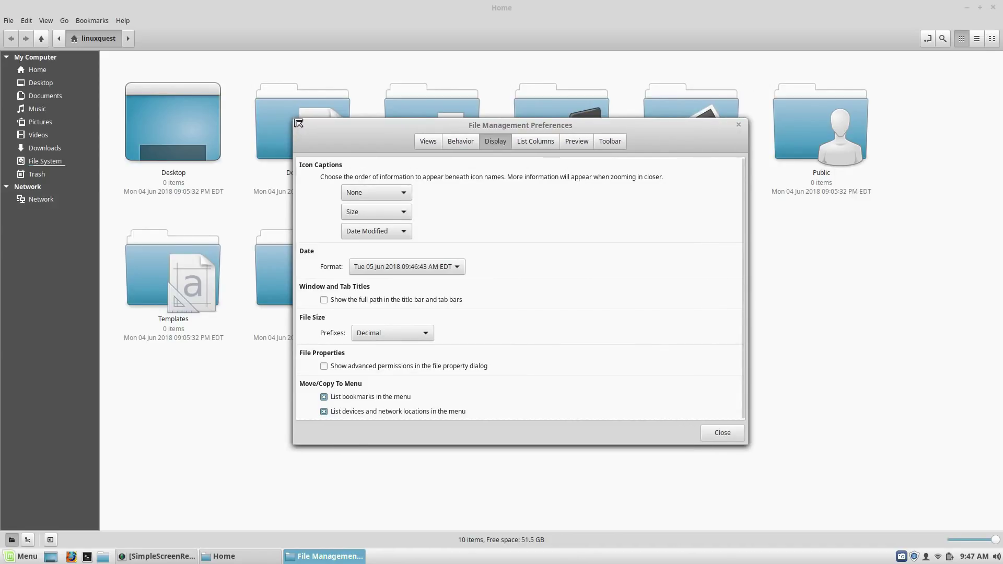
left_click_drag(294, 119, 255, 80)
left_click(513, 107)
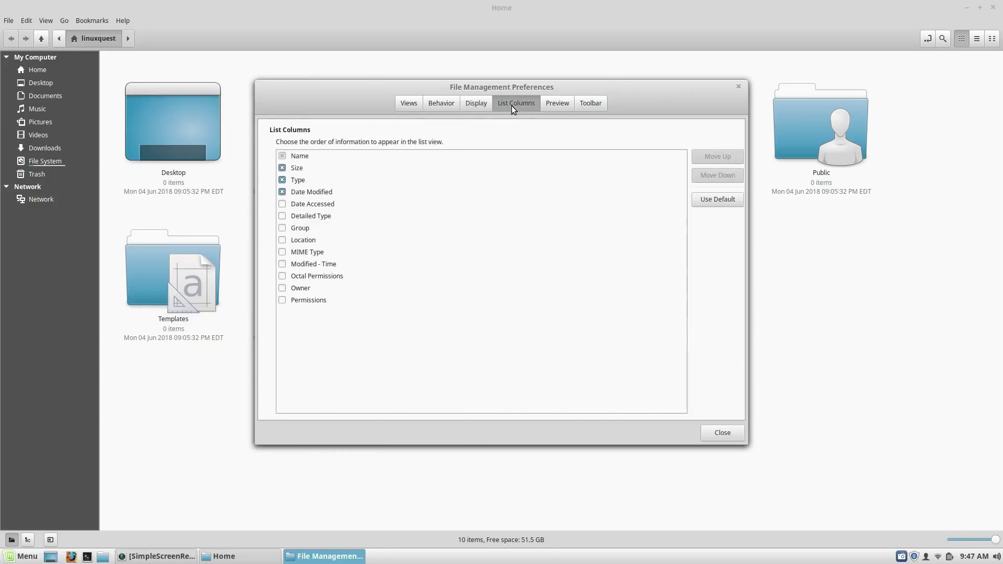
left_click(562, 107)
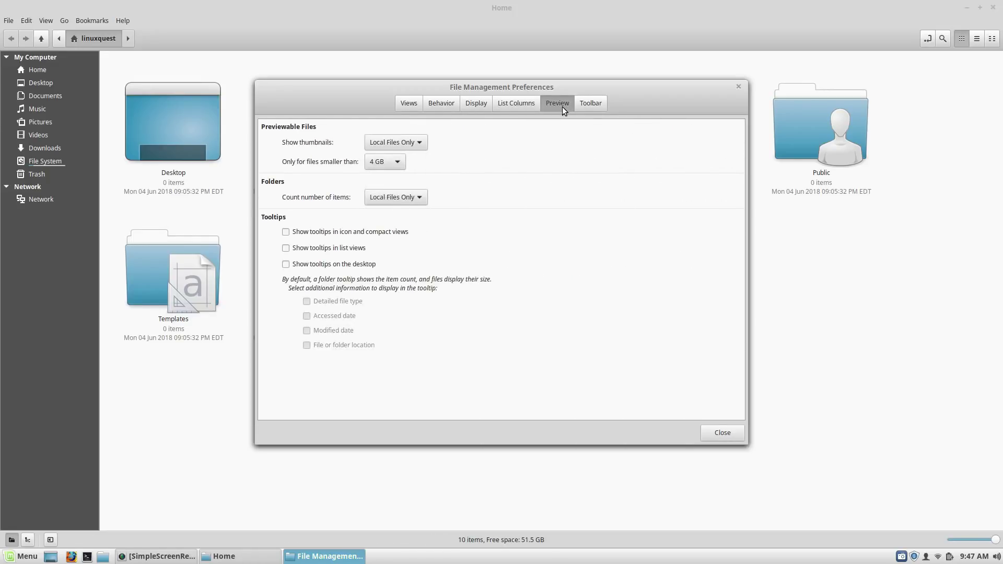
left_click(593, 105)
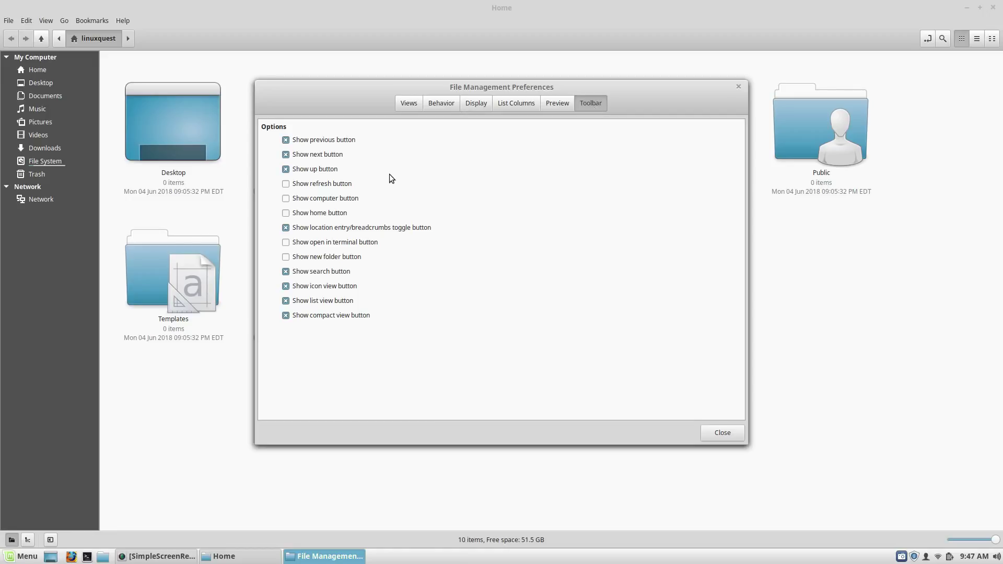
Step: Close the preferences and change the Public folder's colour to magenta
left_click(717, 435)
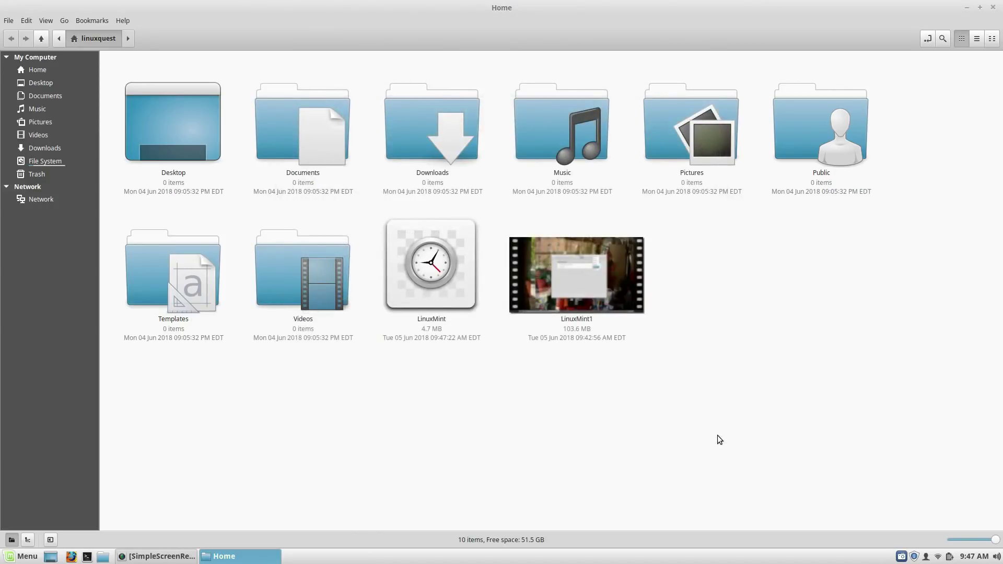
right_click(807, 122)
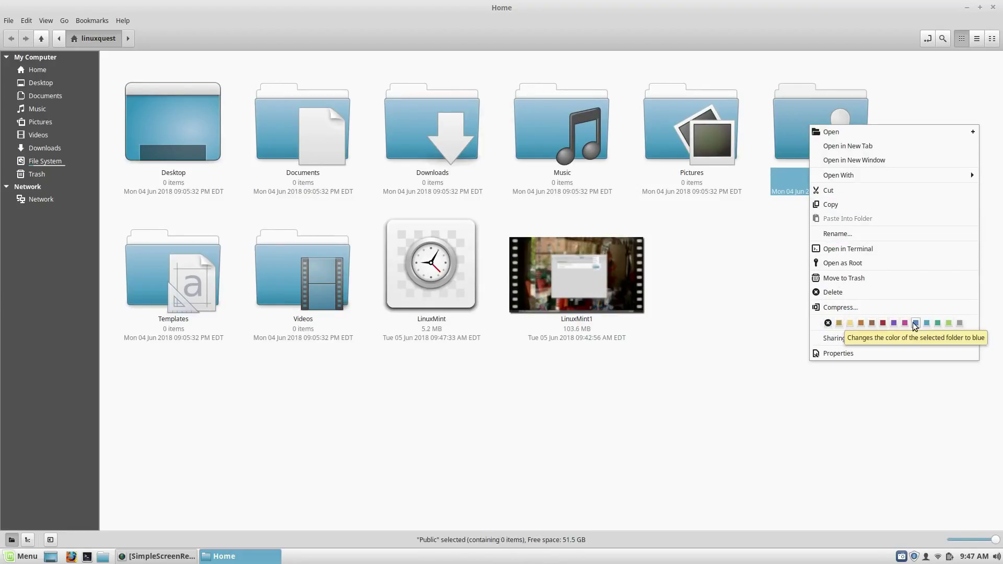
left_click(898, 324)
left_click(870, 269)
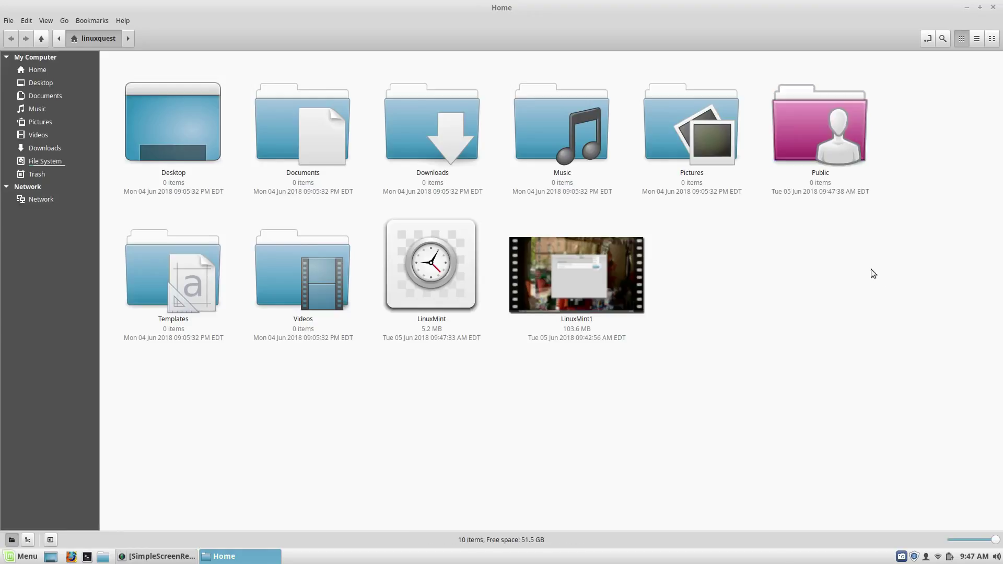
Step: Try opening the Public folder as root, then cancel the password prompt
right_click(806, 135)
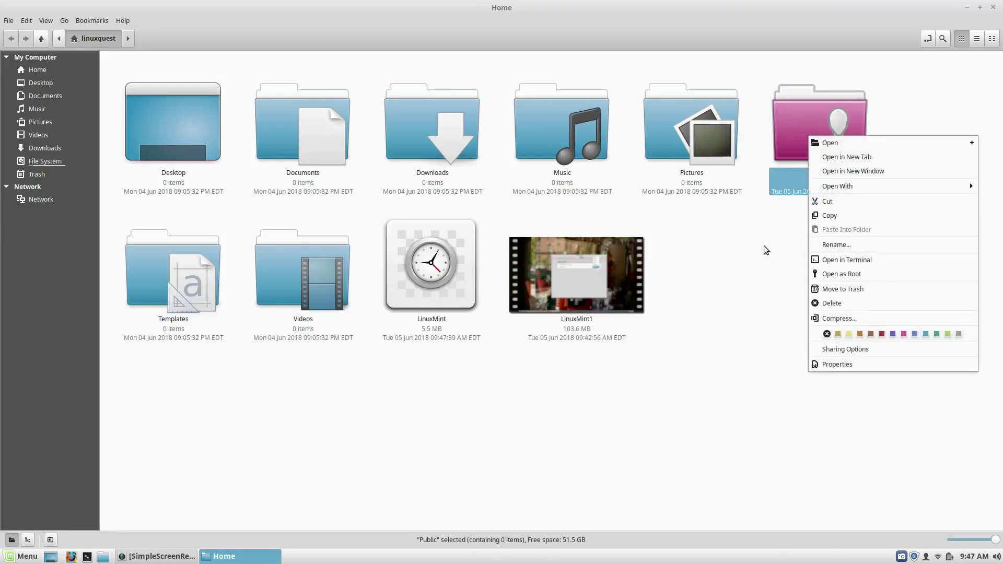
left_click(842, 276)
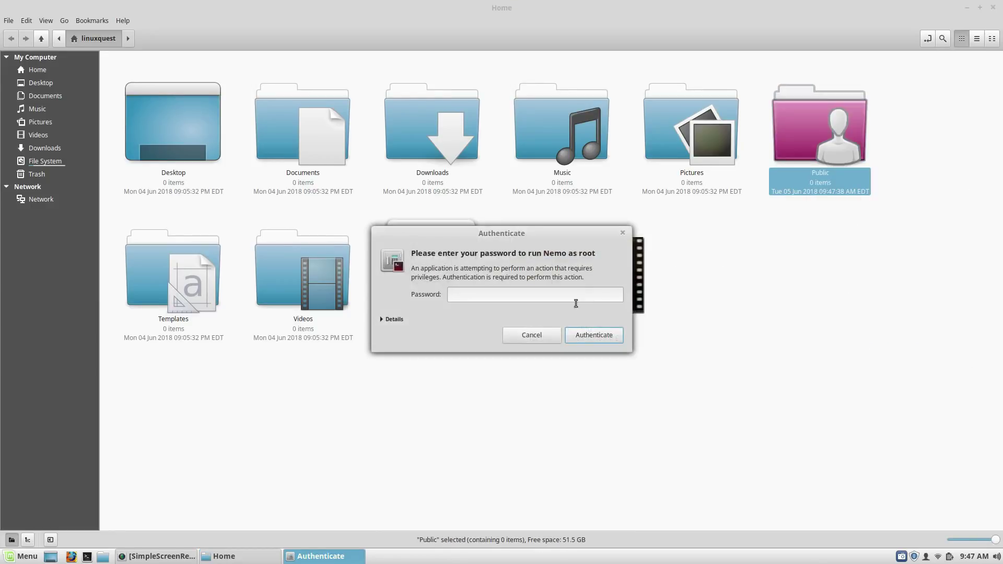
left_click(531, 335)
Step: View the Pictures folder's Properties, including Permissions, Emblems and Share pages, then close them
right_click(720, 153)
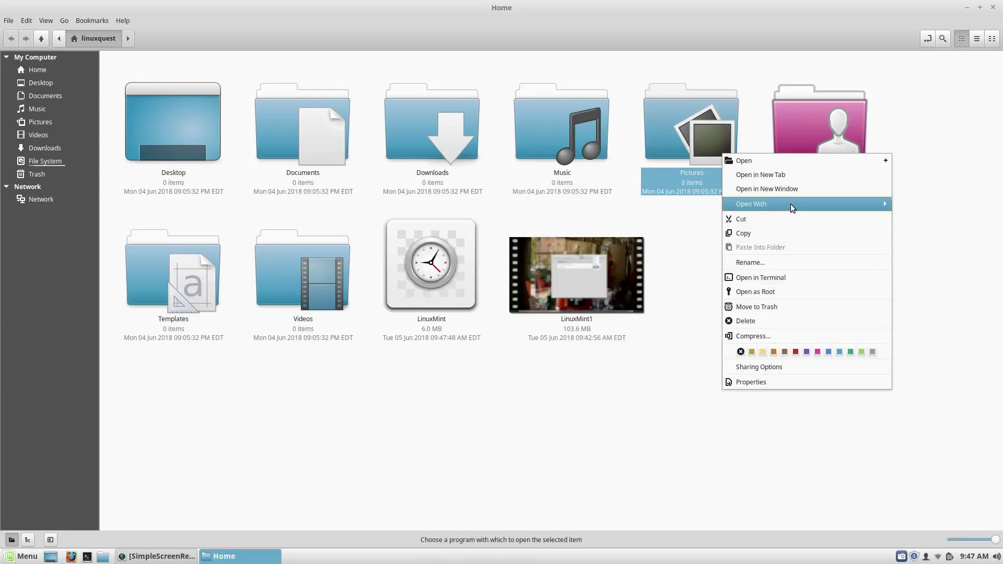
mouse_move(791, 207)
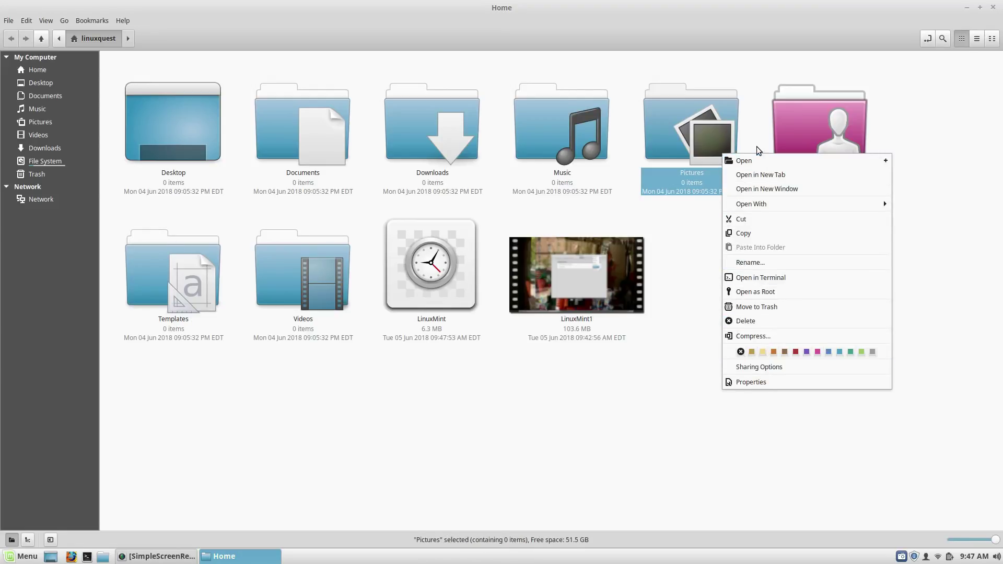
left_click(745, 381)
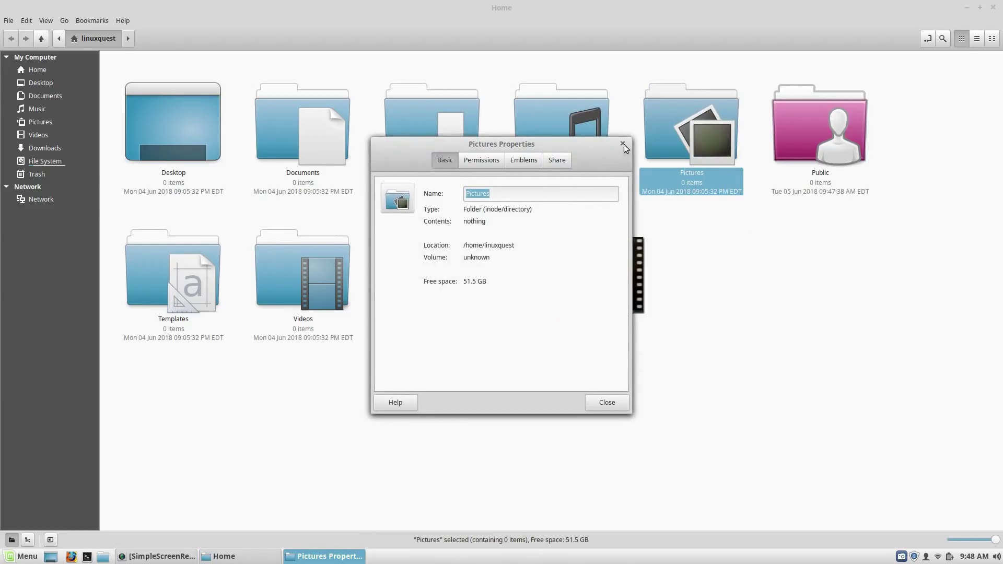
left_click(481, 163)
left_click(521, 160)
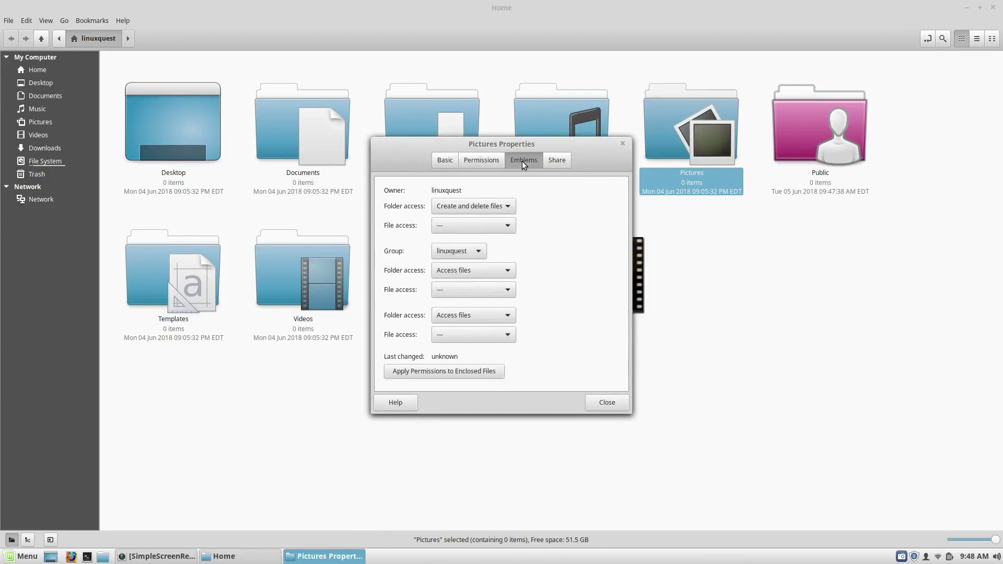
left_click(557, 159)
left_click(622, 143)
left_click(757, 277)
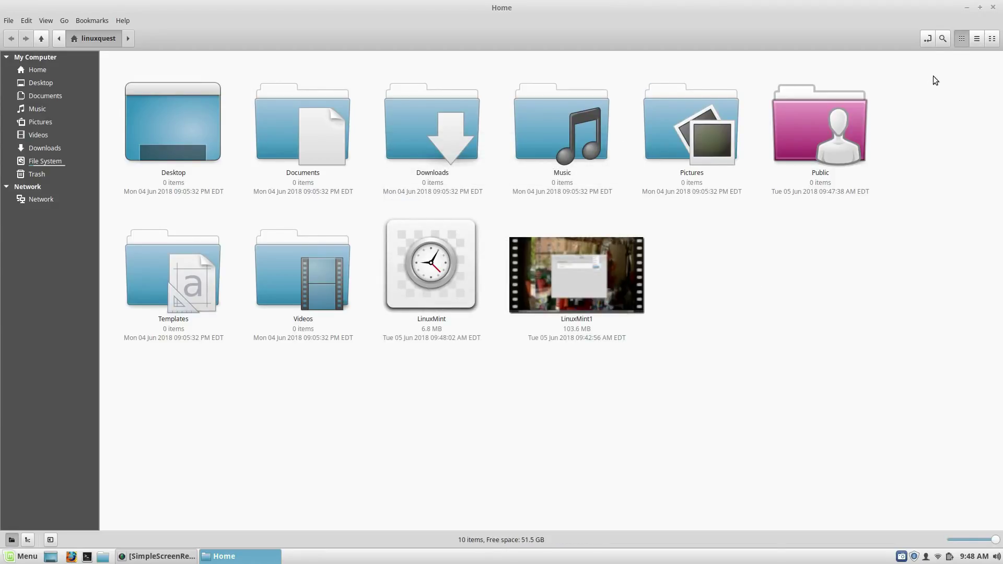
left_click(993, 7)
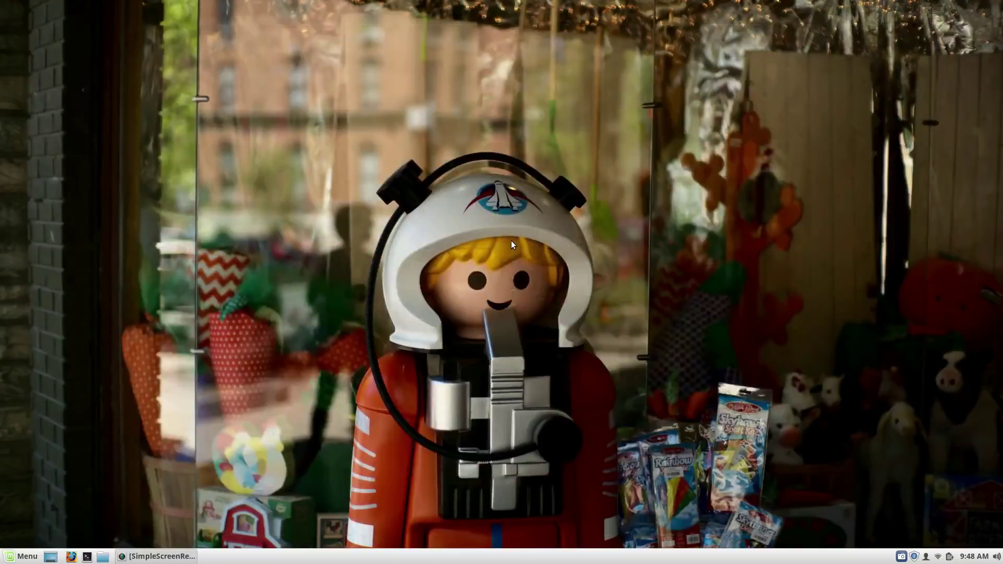